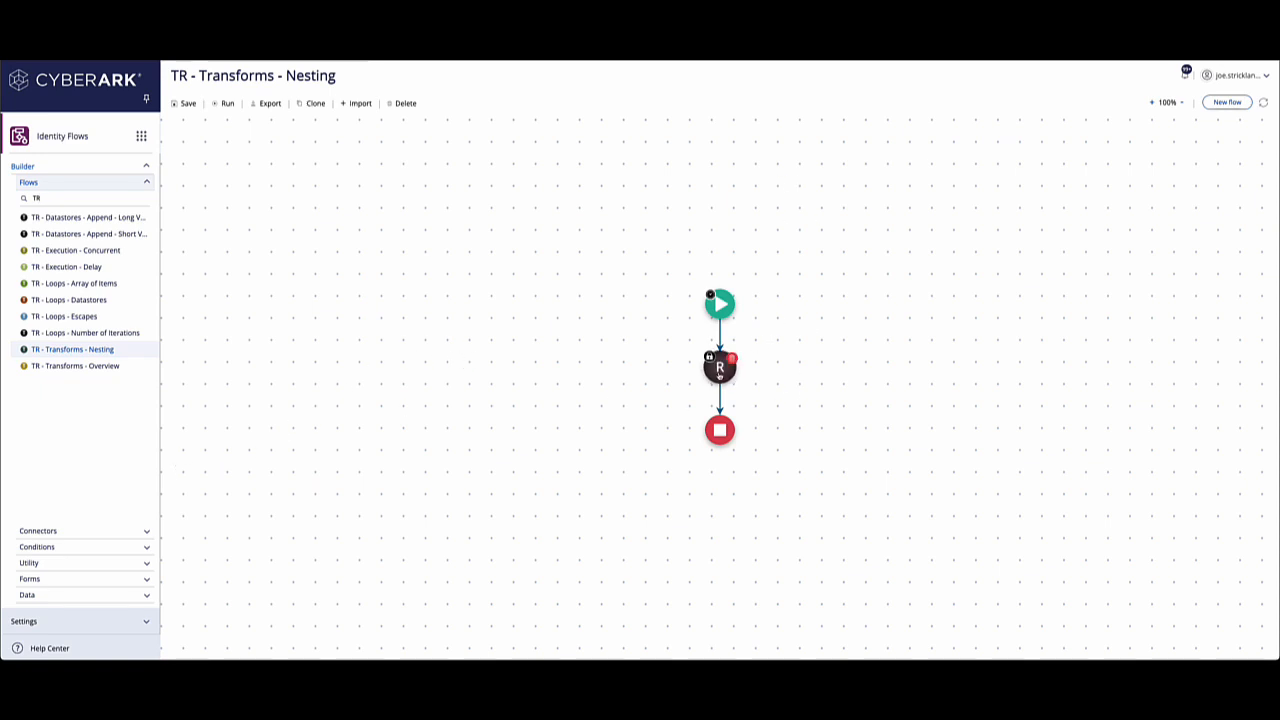
Add a Transform Data step to the flow between the Random Joke step and the end node.
mouse_move(720, 372)
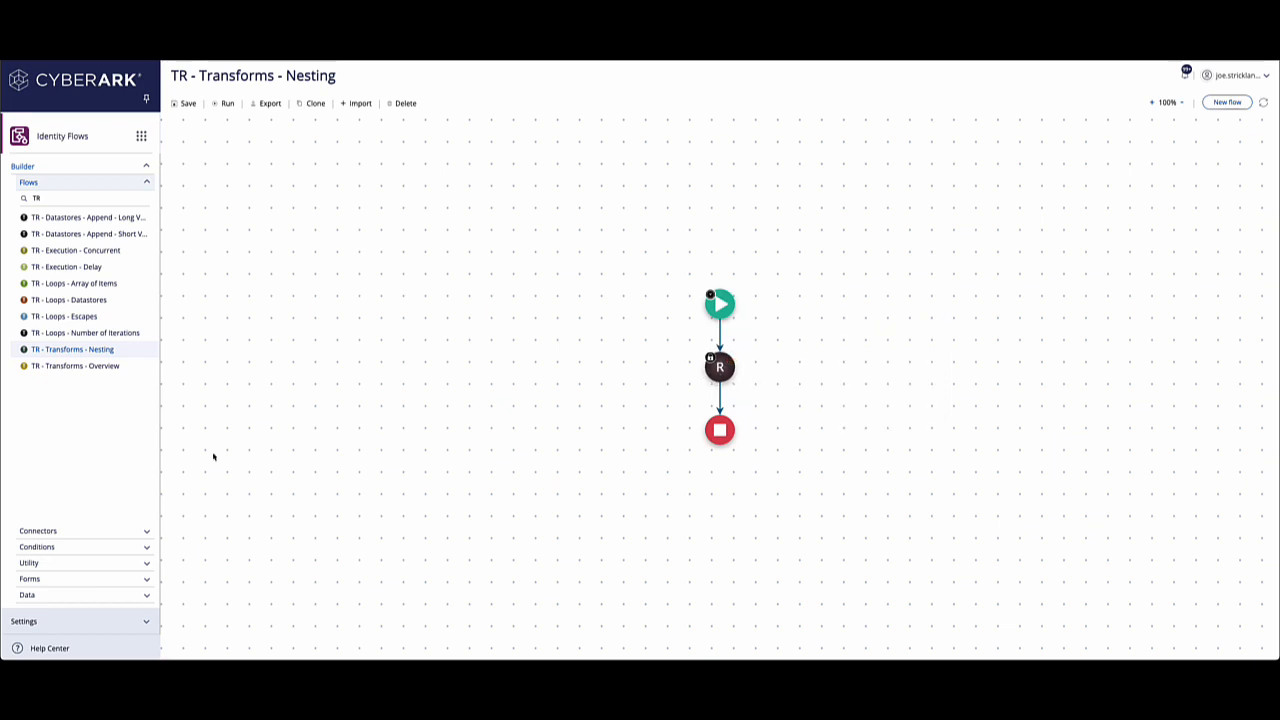
click(150, 528)
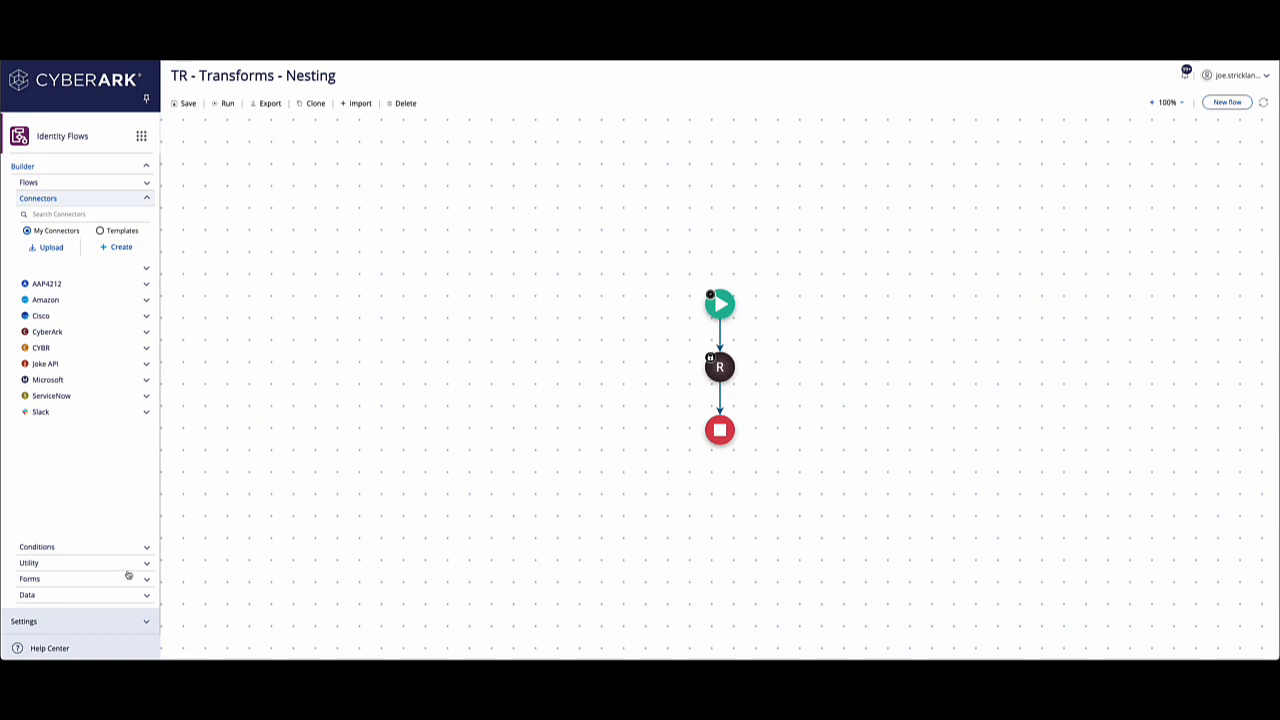
click(147, 547)
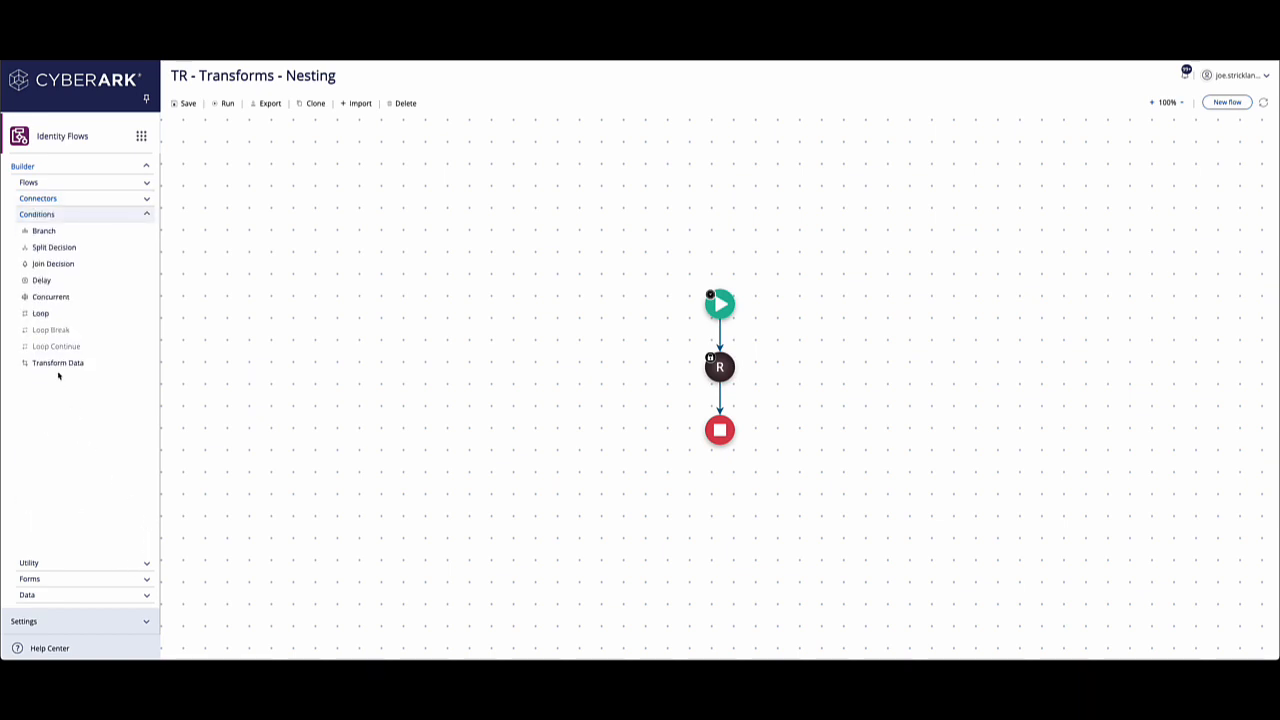
drag(57, 366, 679, 399)
drag(57, 362, 690, 399)
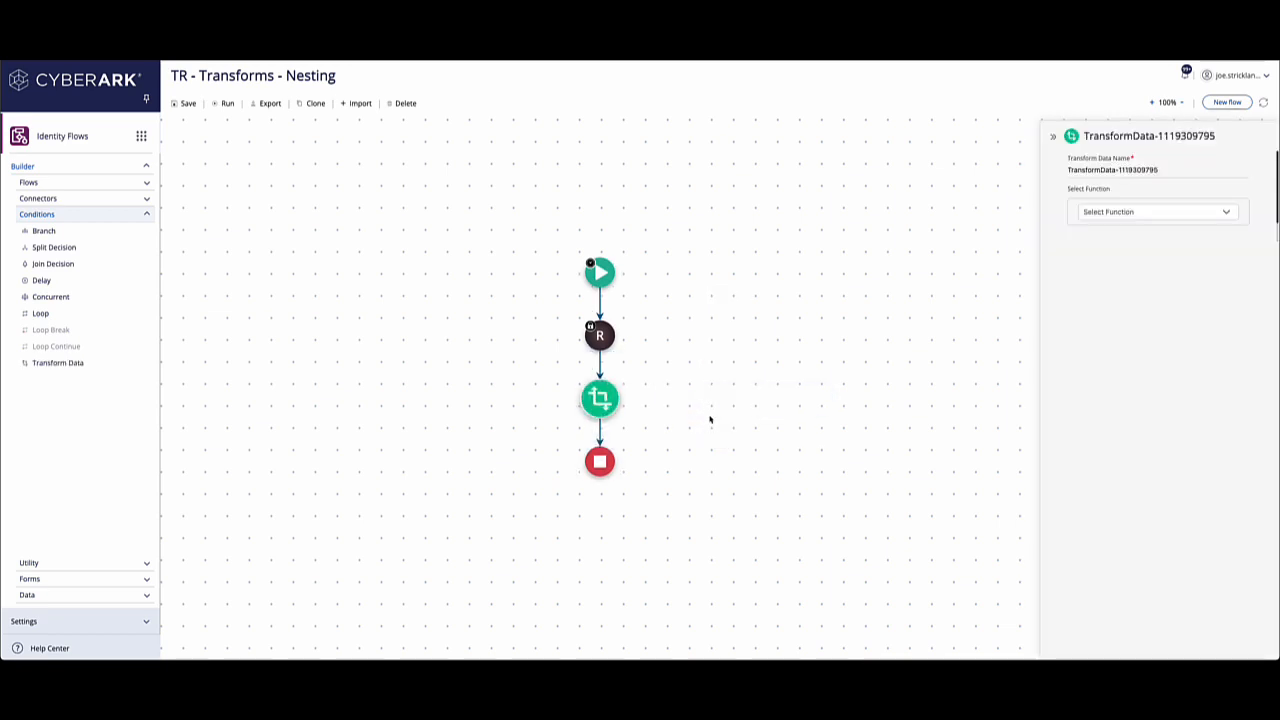
Name the new transform "(ID + 100)/2".
drag(1168, 169, 1051, 178)
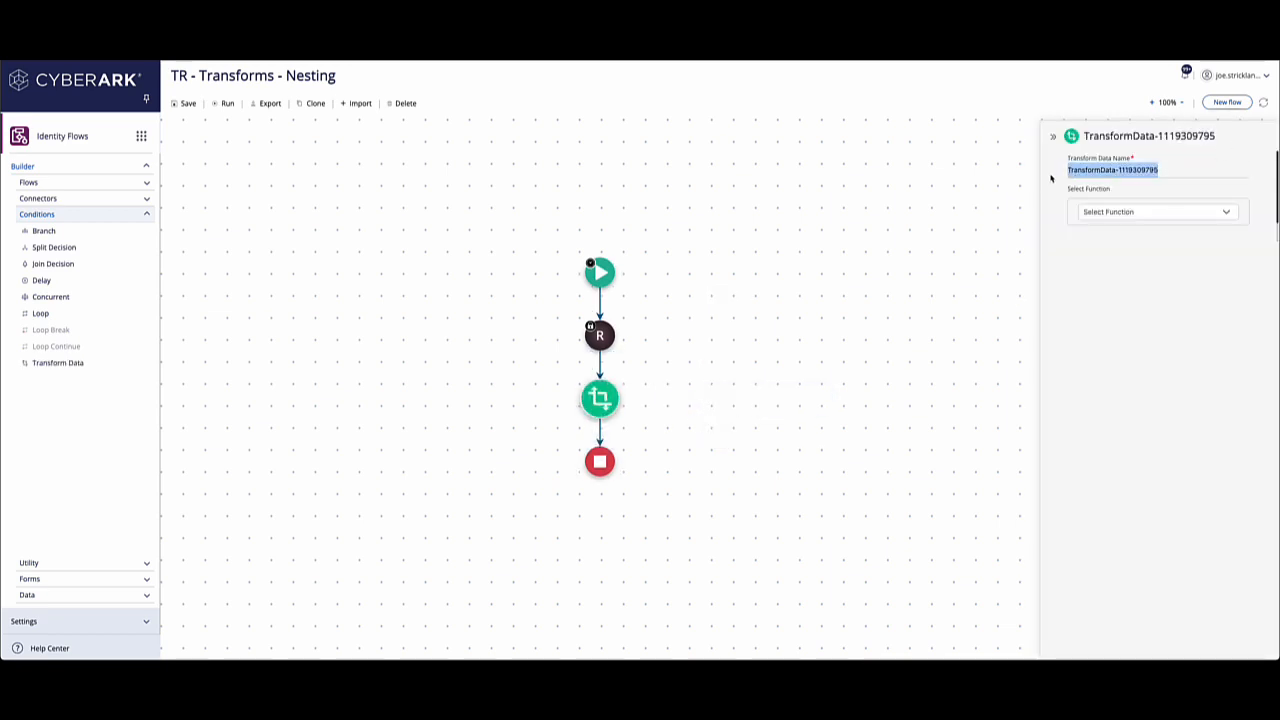
text(Diff)
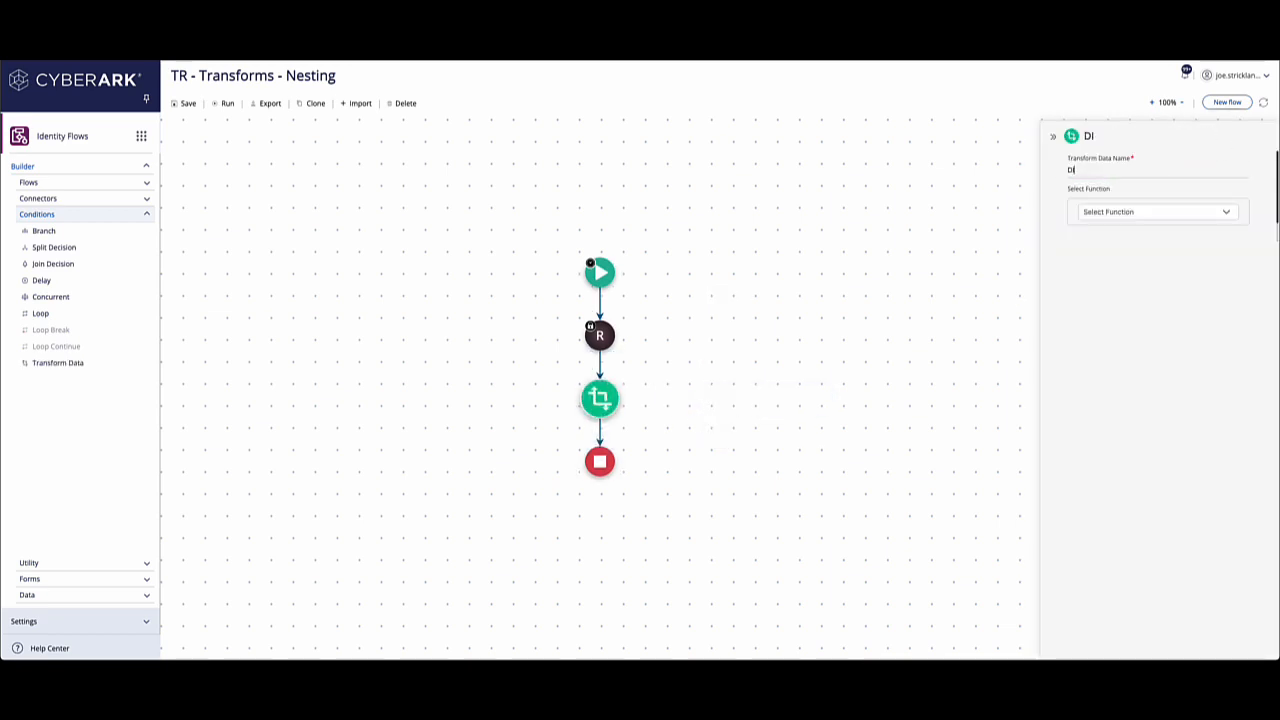
key(BackSpace)
key(BackSpace)
key(BackSpace)
key(BackSpace)
text(()
text(0))
key(BackSpace)
key(BackSpace)
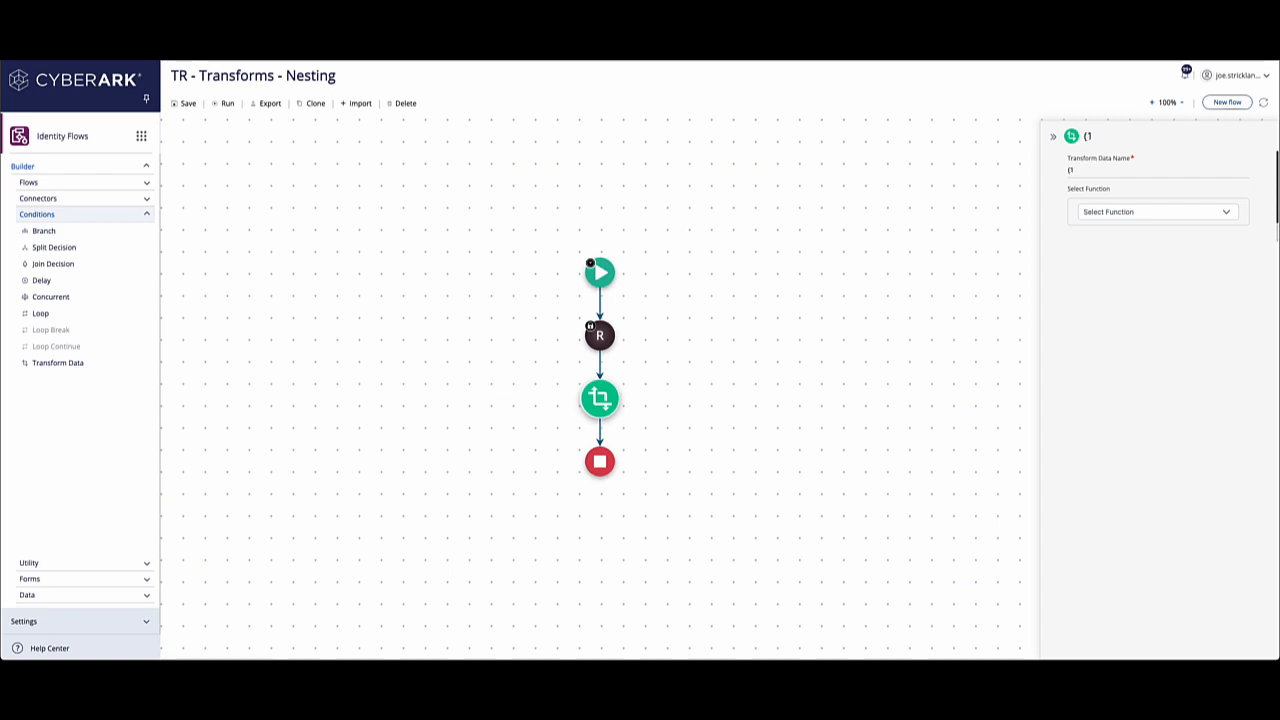
text(ID + 100)/2)
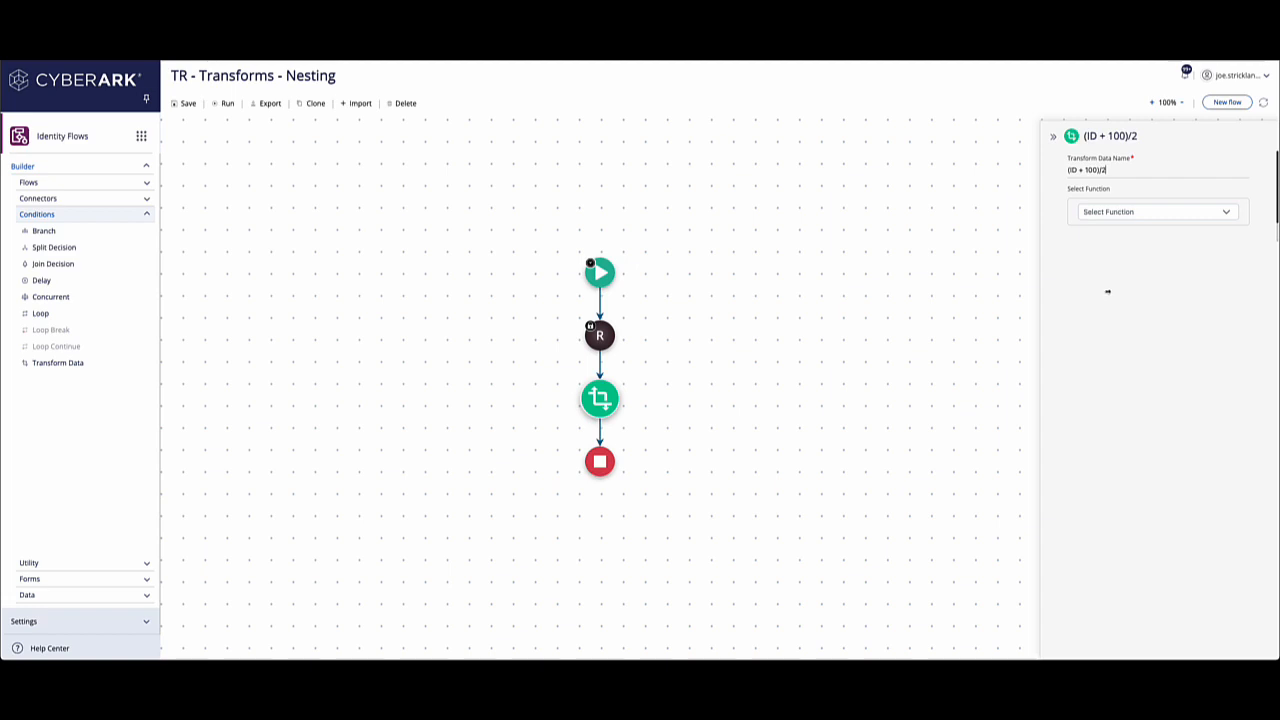
Assign the Div function to the (ID + 100)/2 transform and set its denominator to 2.
click(1120, 211)
text(DIV)
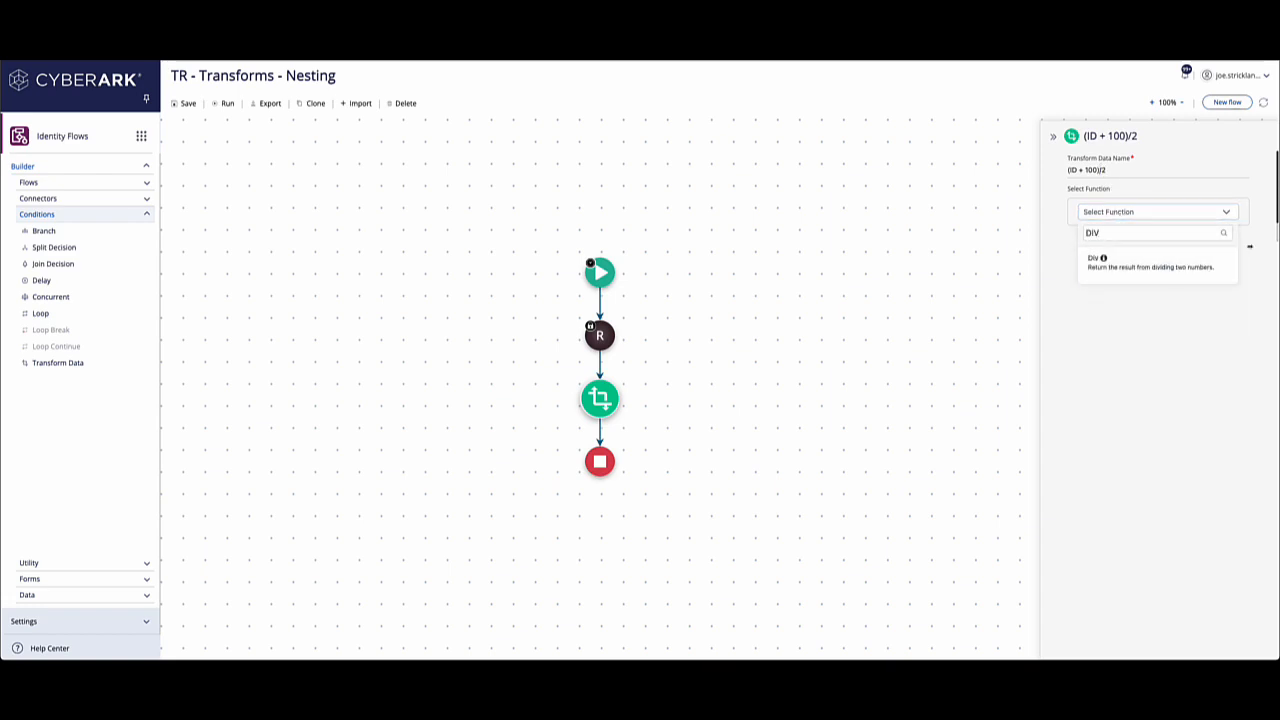
click(1148, 263)
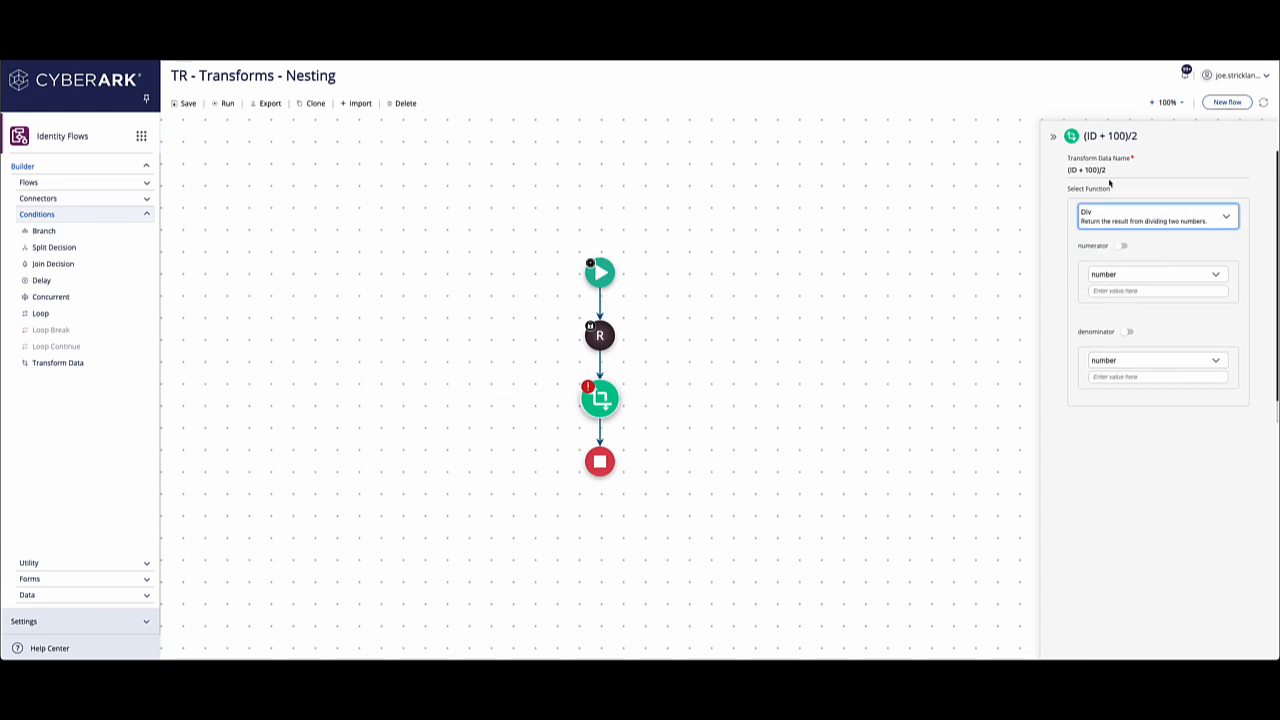
drag(1101, 170, 1069, 170)
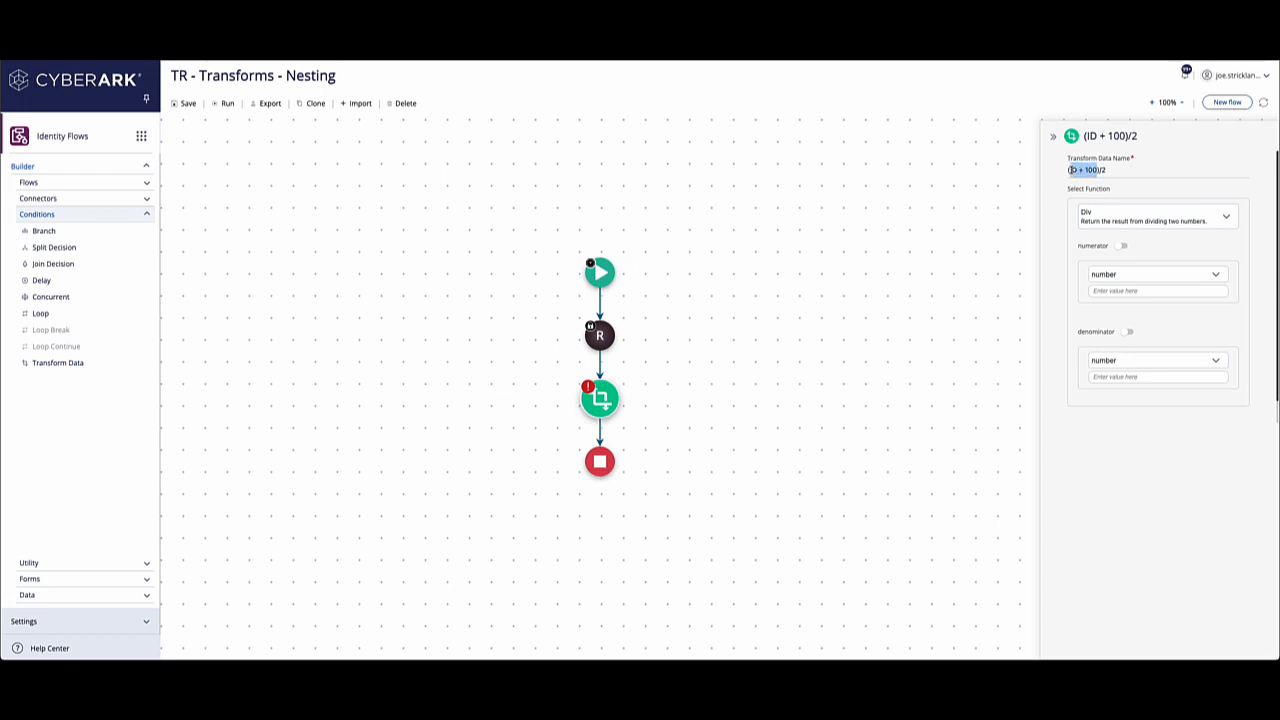
click(1111, 376)
text(2)
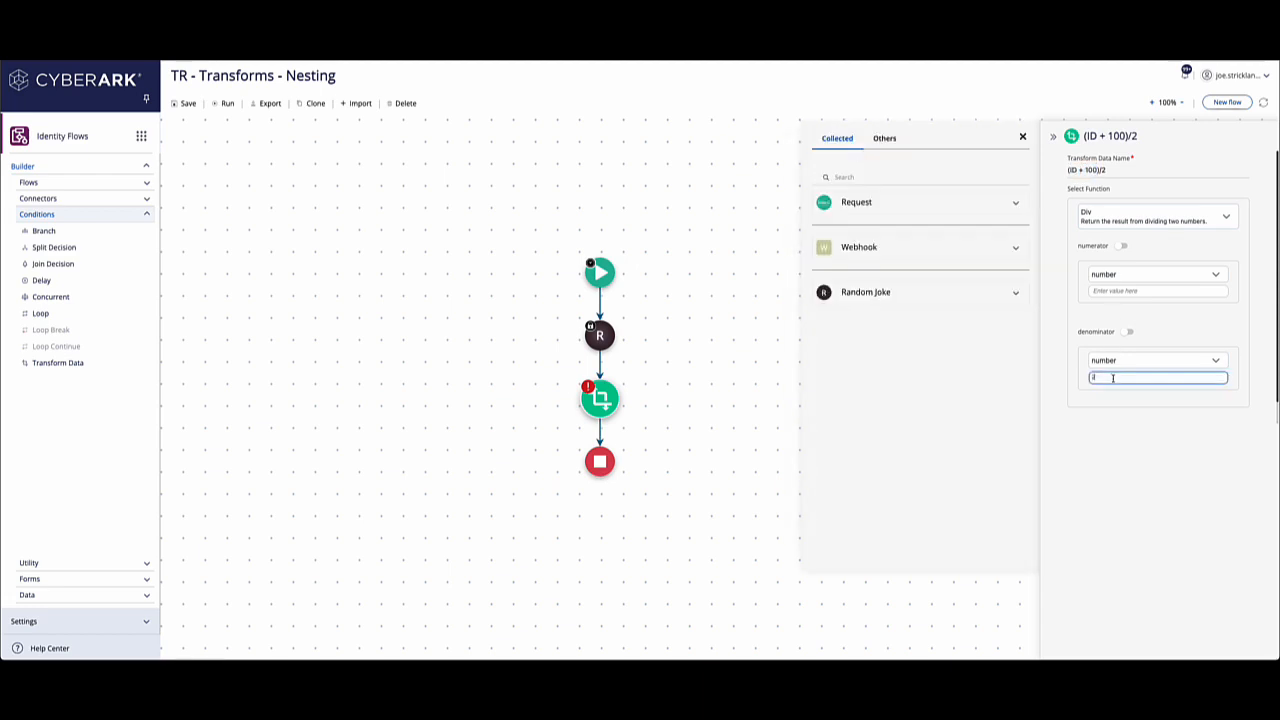
Enable function nesting for the Div numerator and choose the Add function for it.
click(1122, 290)
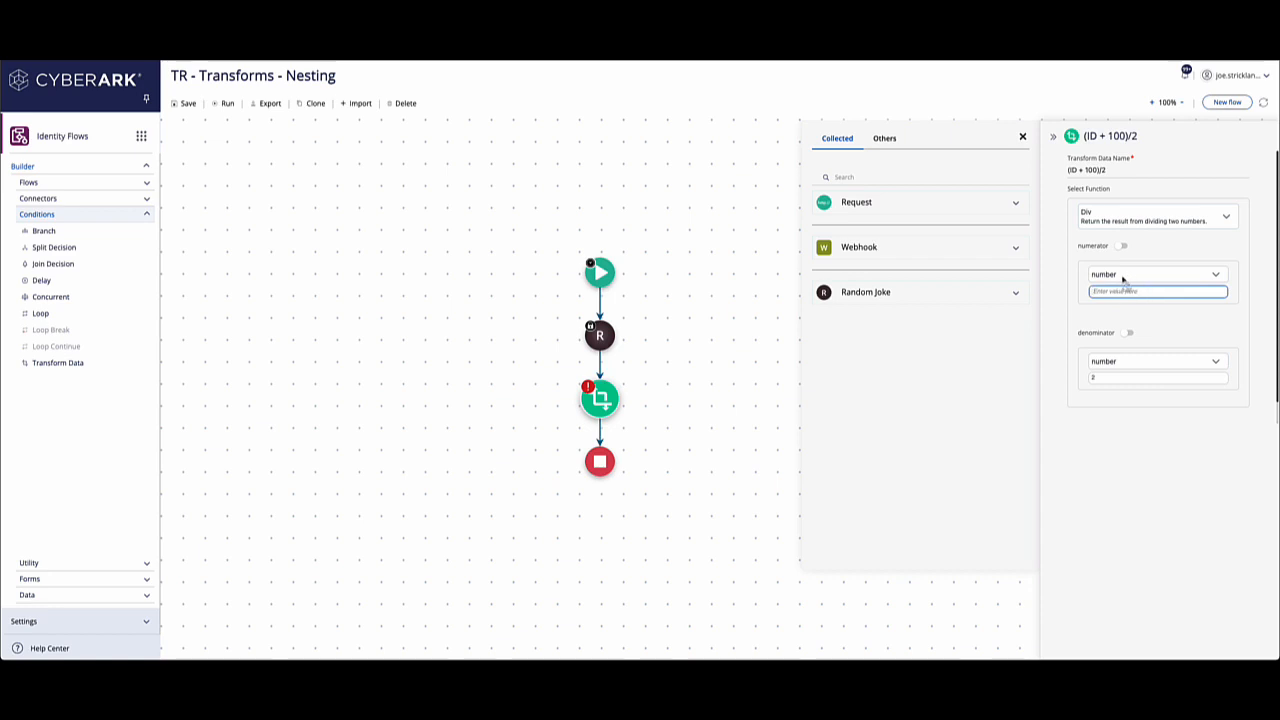
click(1123, 278)
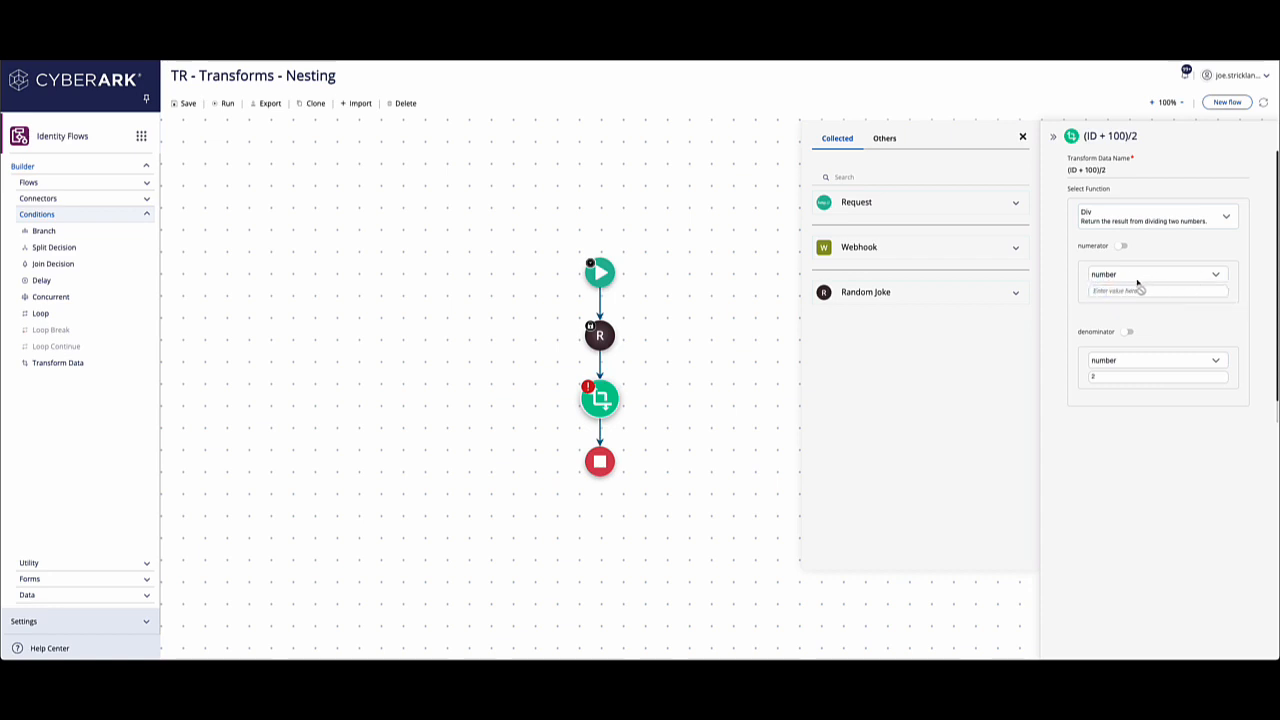
click(1121, 247)
click(1216, 277)
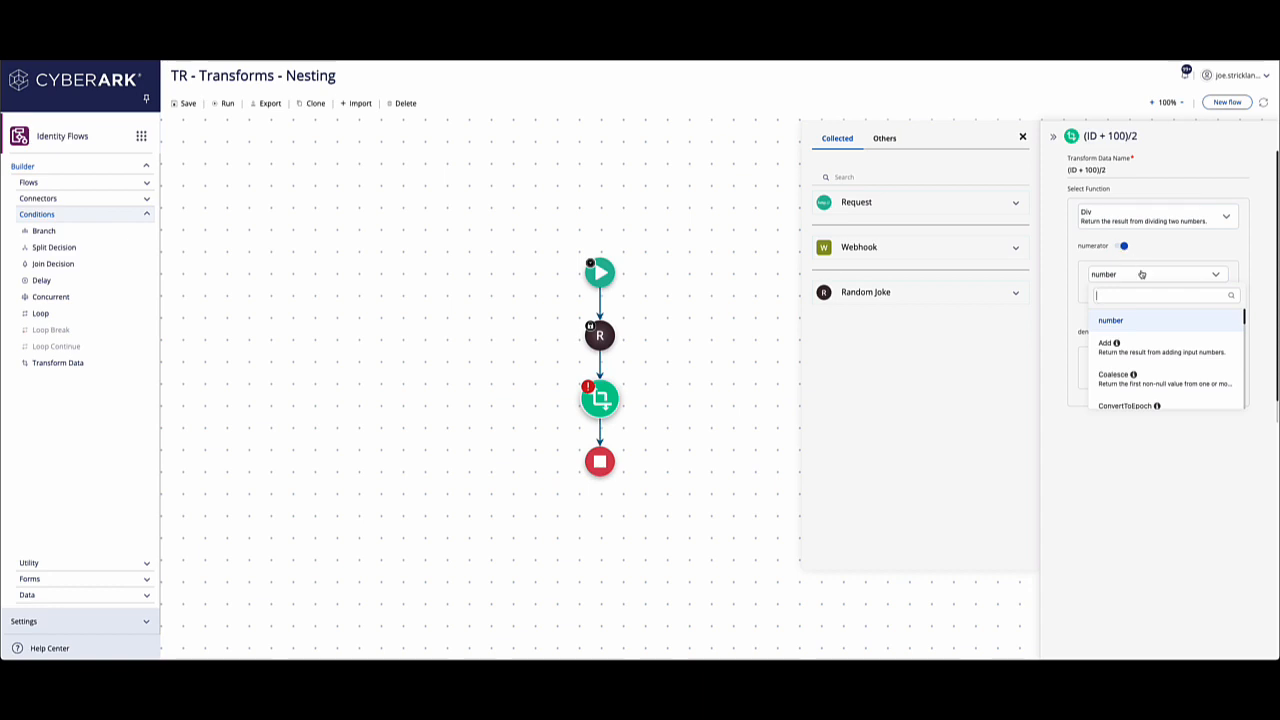
click(1137, 342)
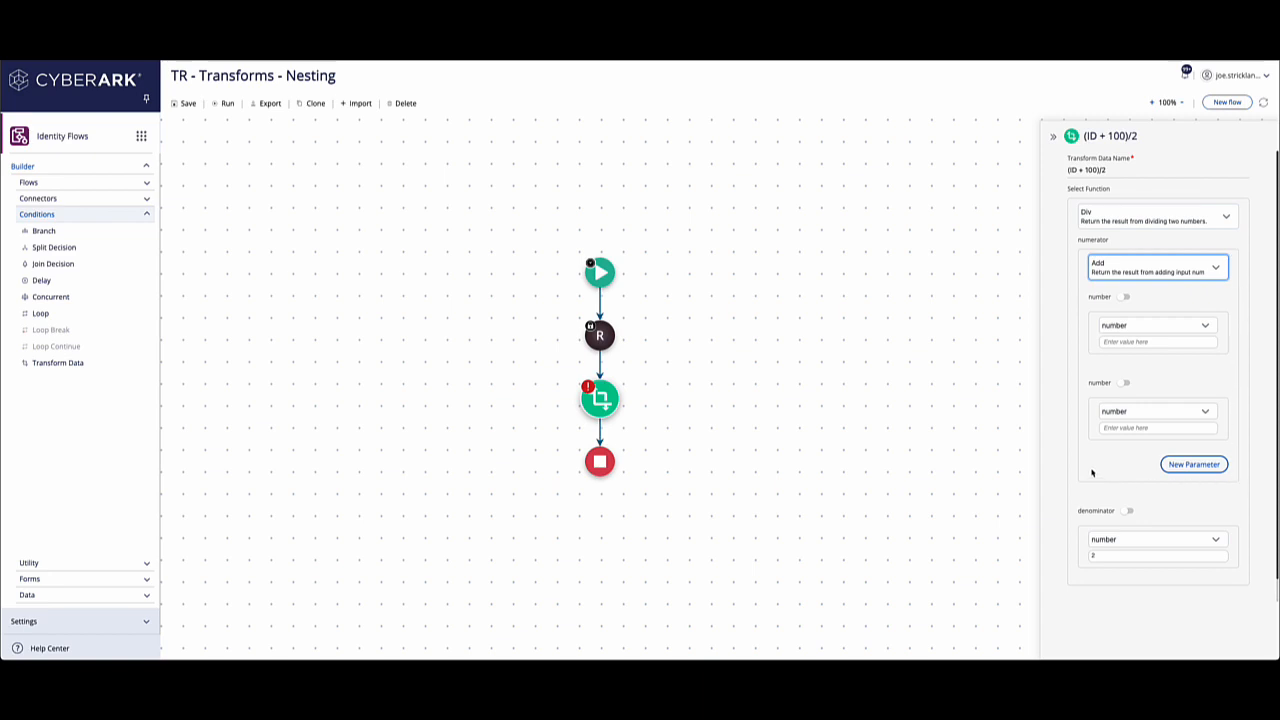
Set the nested Add function's first number to the Id from the Random Joke body and its second number to 100.
click(1130, 342)
click(1006, 294)
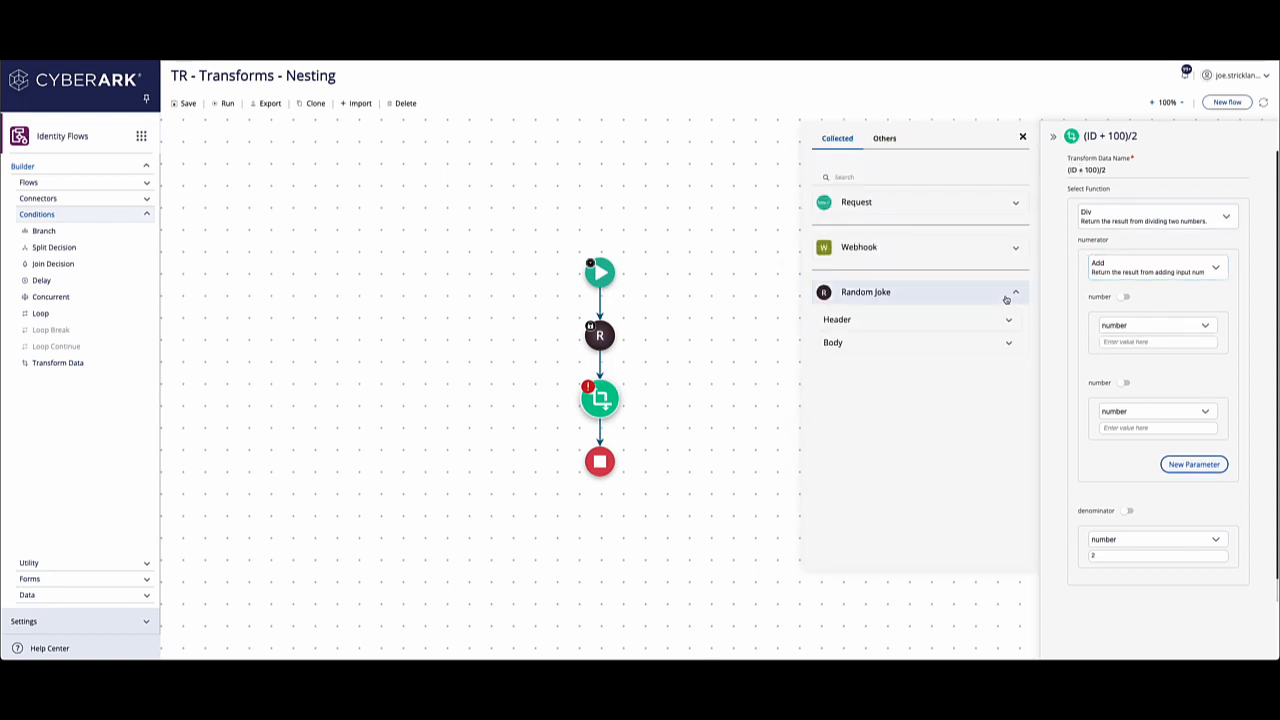
click(916, 341)
click(895, 433)
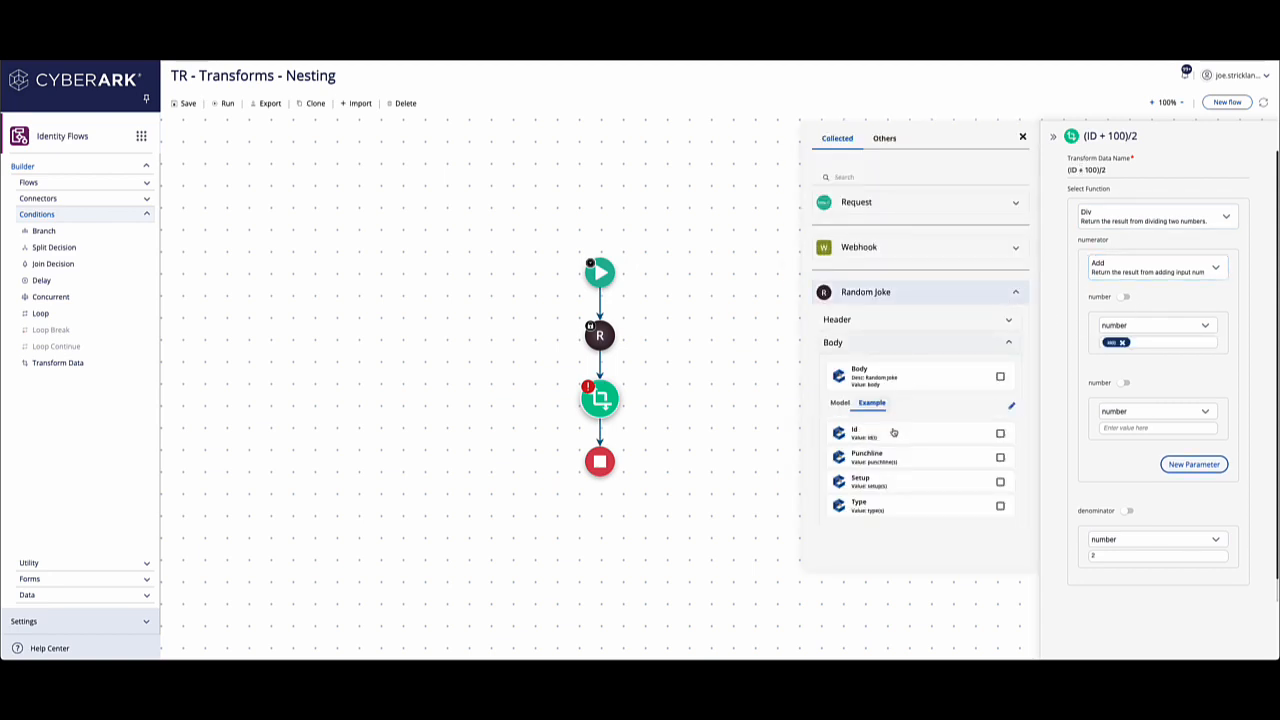
click(1131, 428)
text(100)
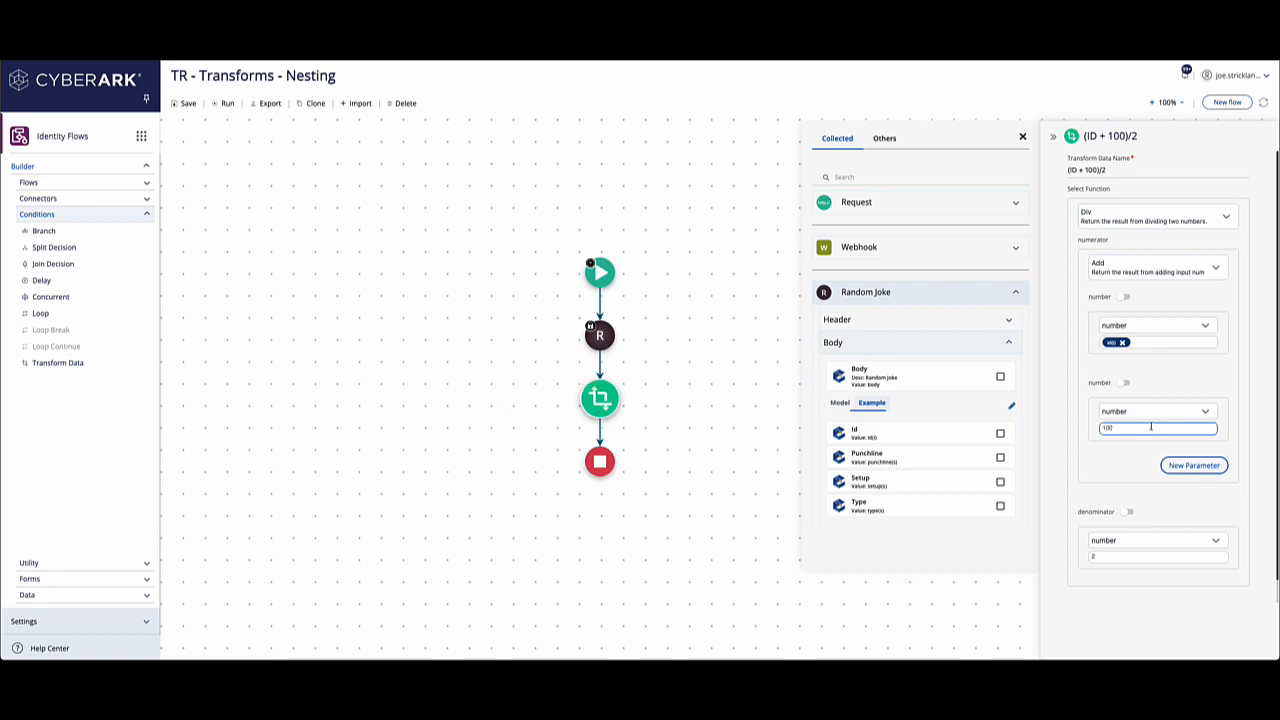
click(1023, 137)
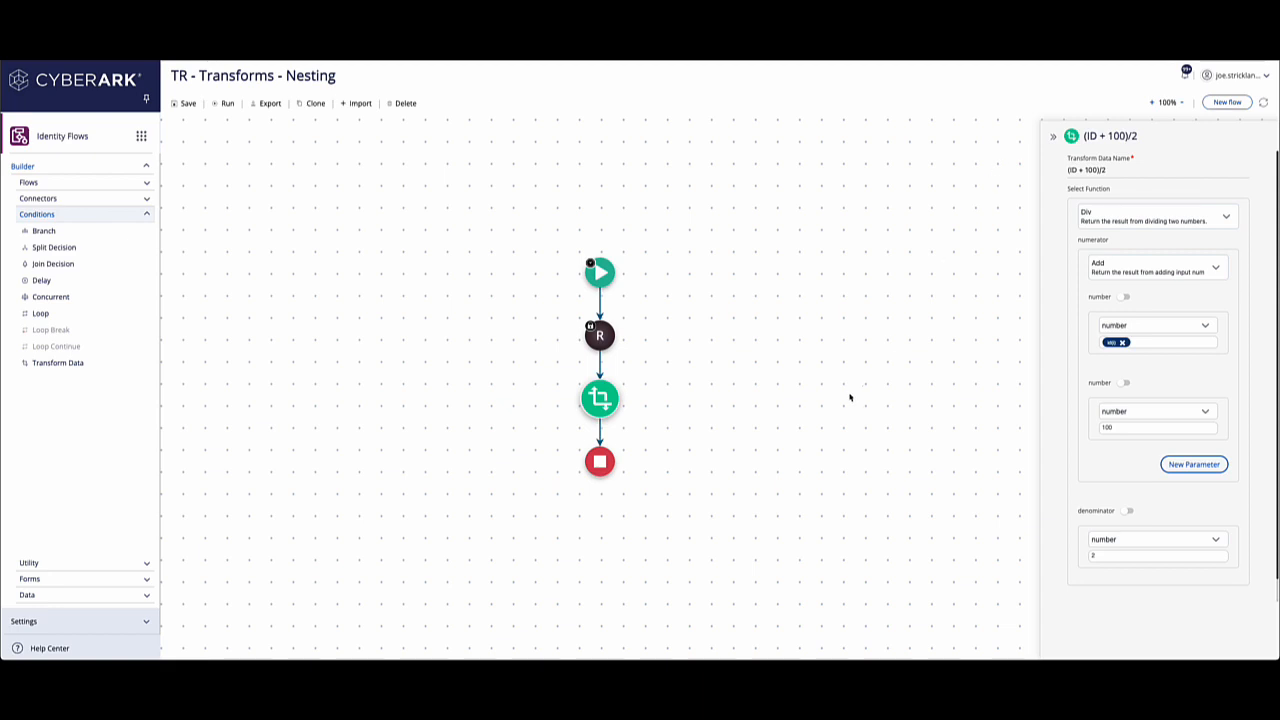
Save the flow with its nested transform and run it.
mouse_move(604, 403)
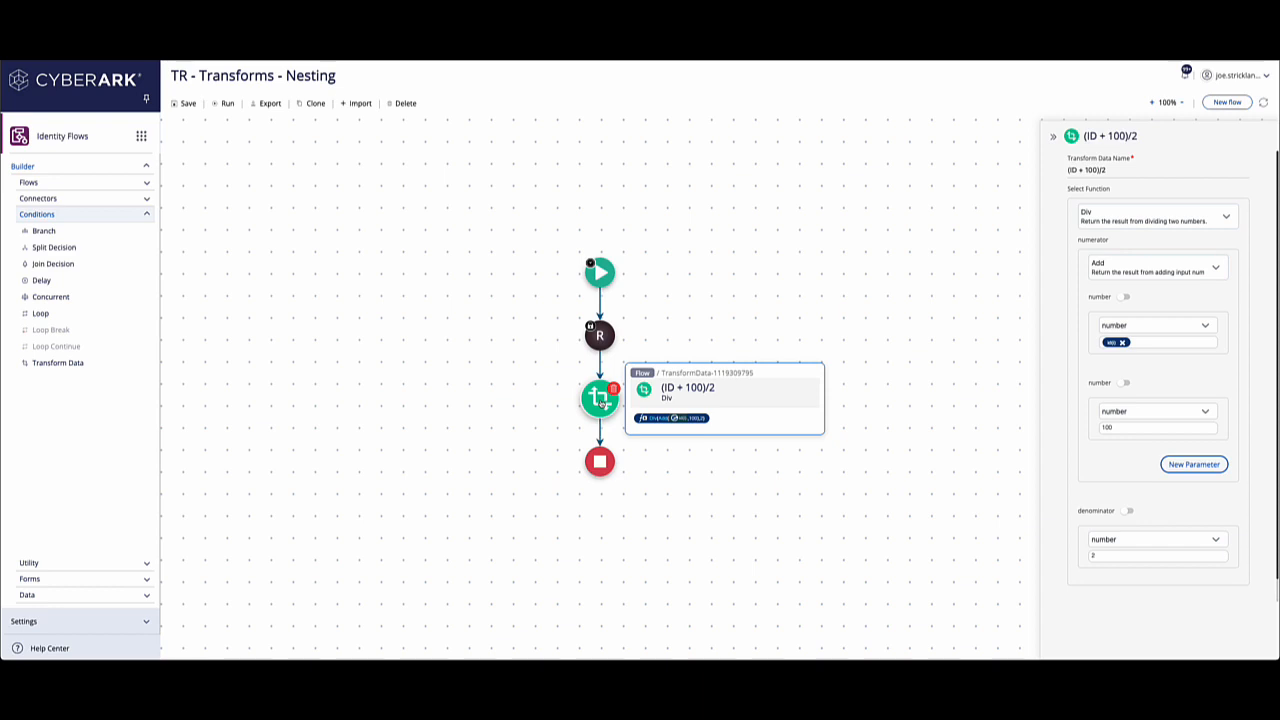
click(191, 106)
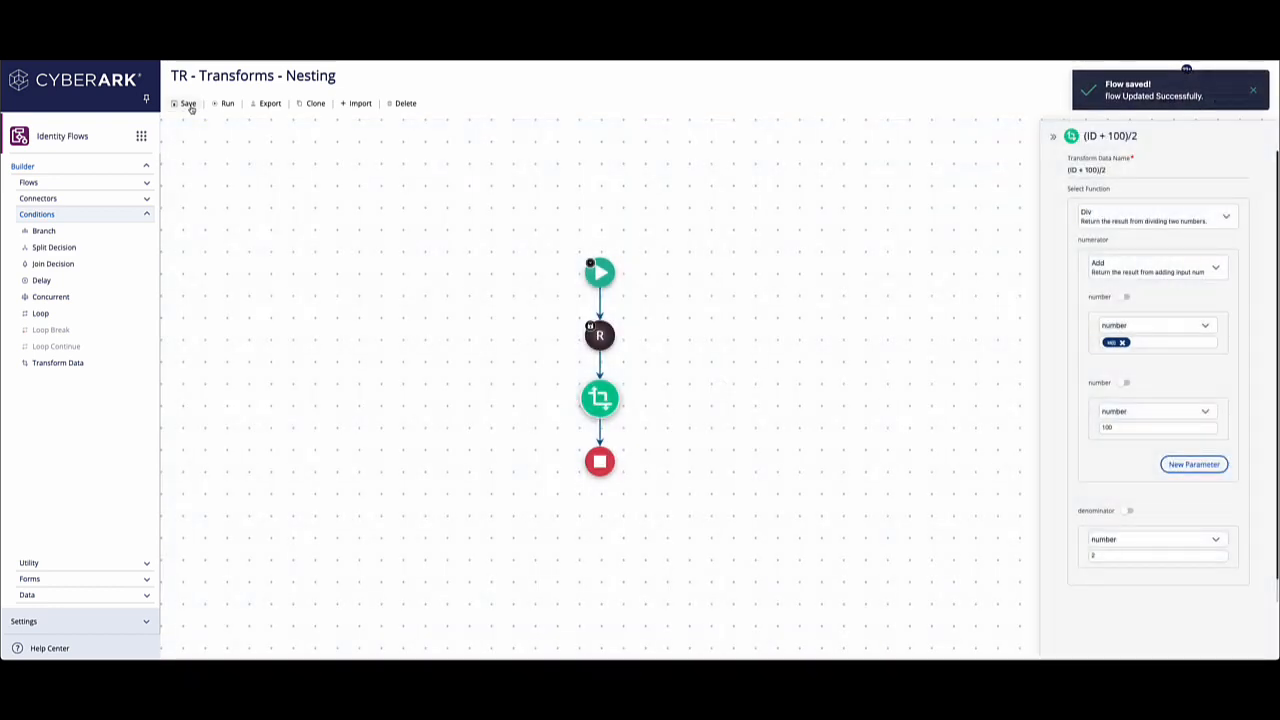
click(1250, 93)
click(229, 104)
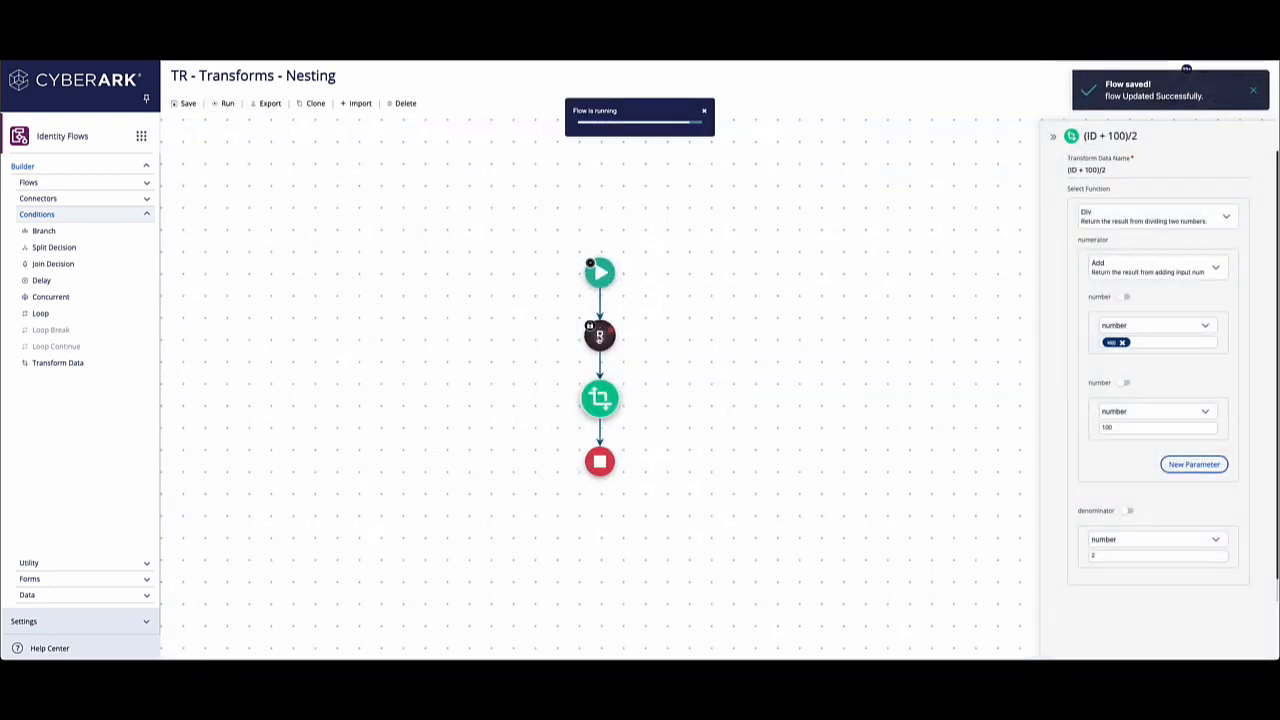
mouse_move(600, 336)
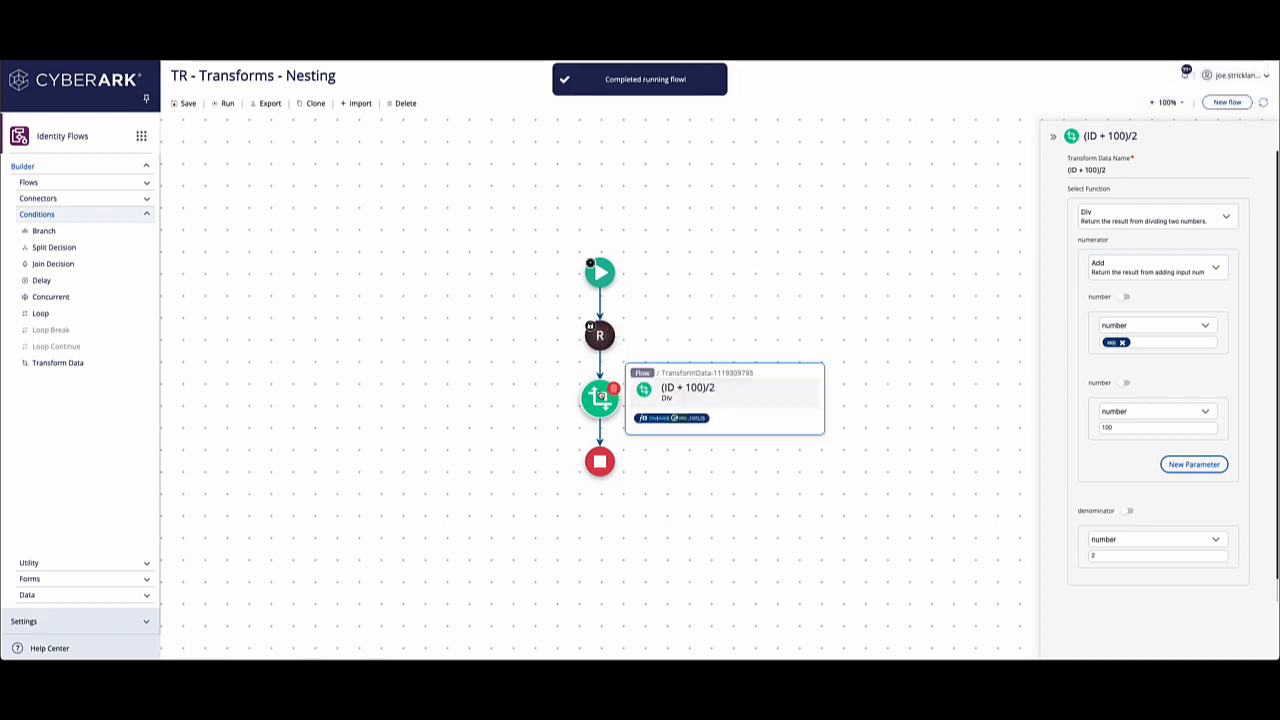
Open the latest run's details and expand the Random Joke's received response down to its body to check the id.
click(1185, 76)
click(1112, 107)
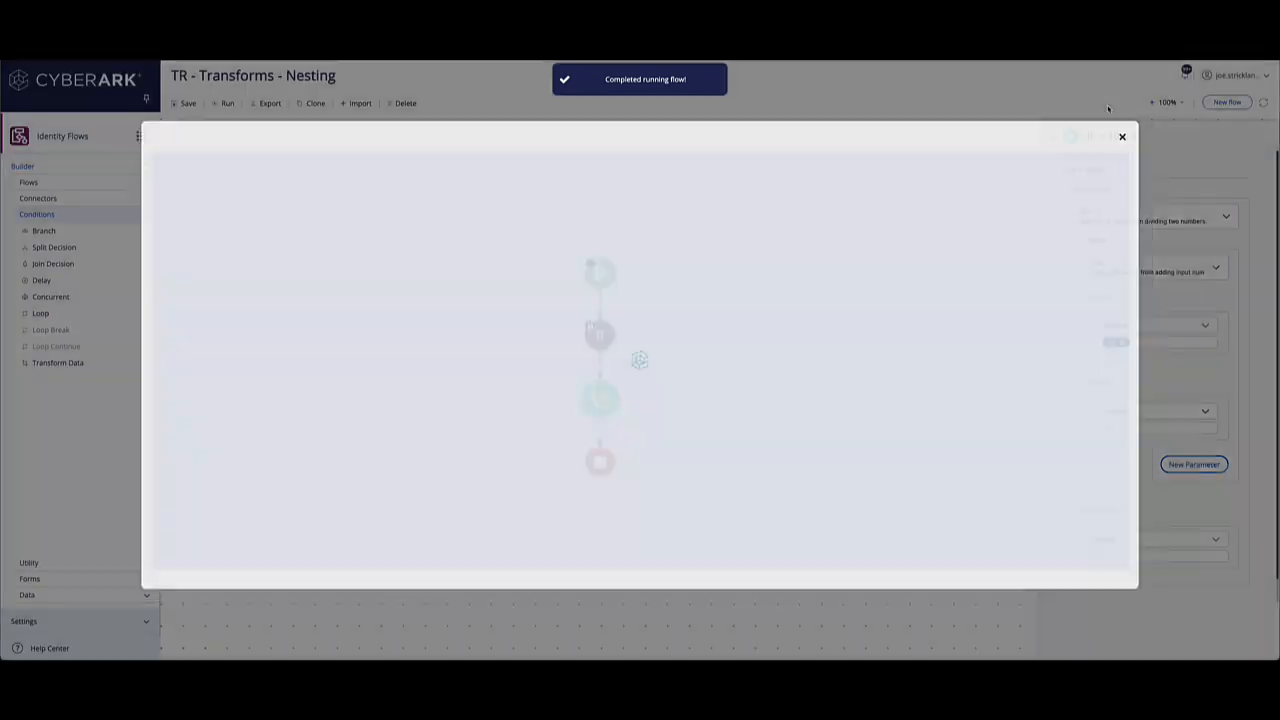
click(613, 217)
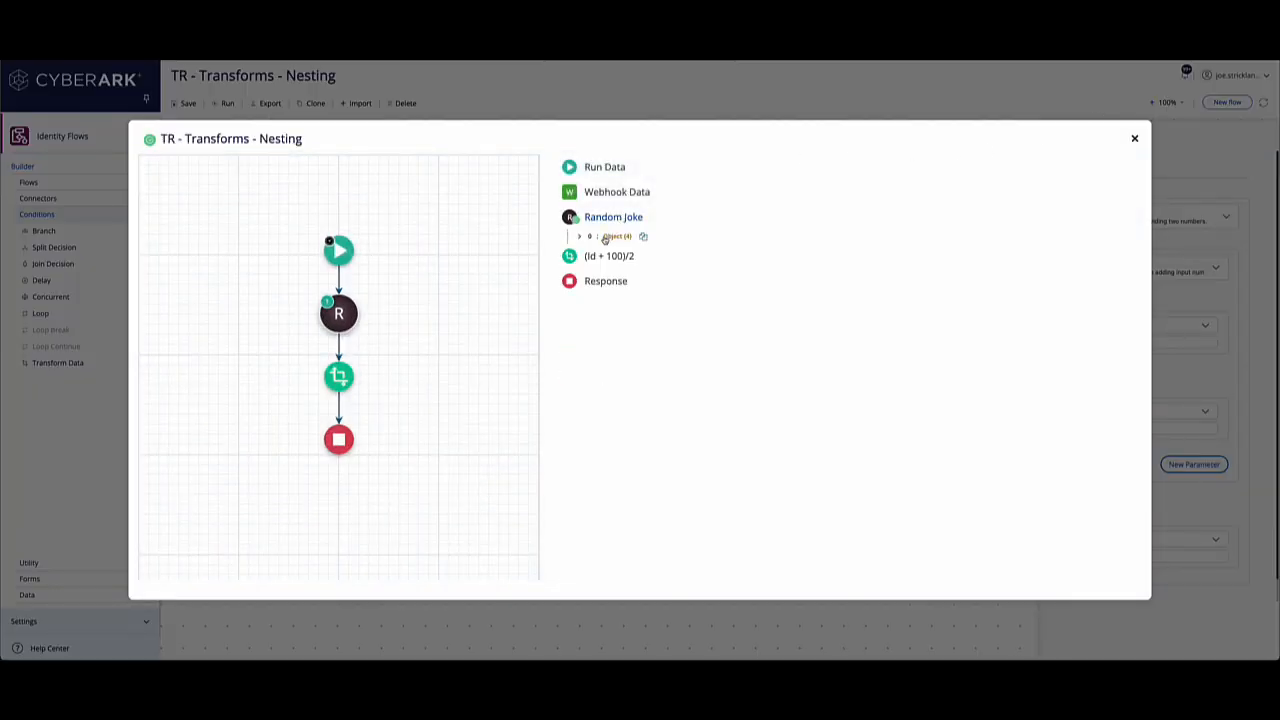
click(580, 236)
click(590, 275)
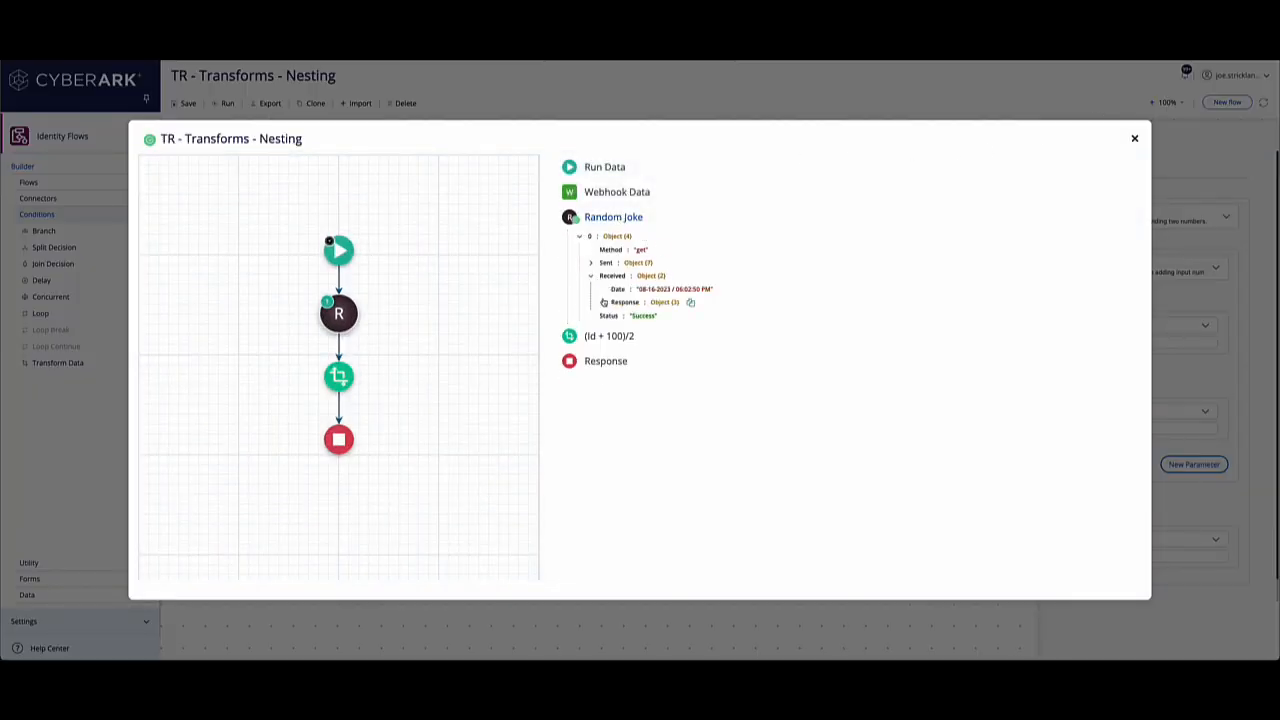
click(602, 302)
click(611, 315)
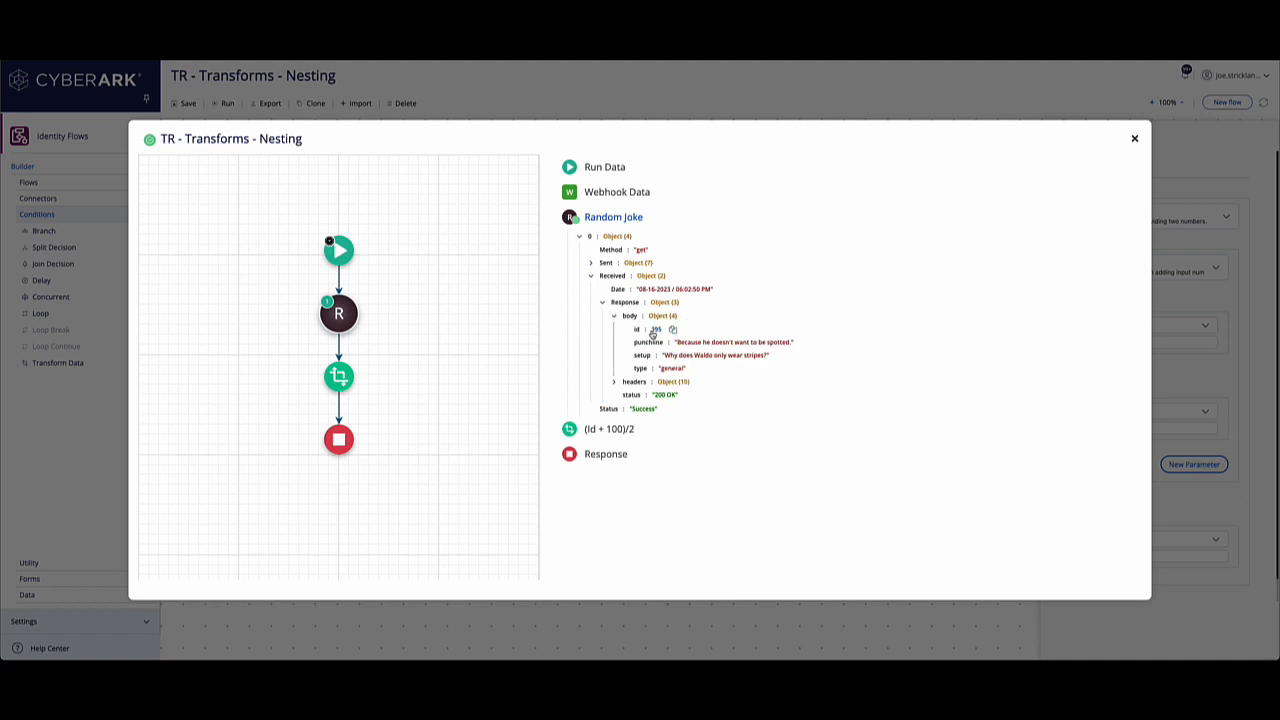
Examine the (ID + 100)/2 transform's original and transformed data in the run details, and close the details.
click(597, 431)
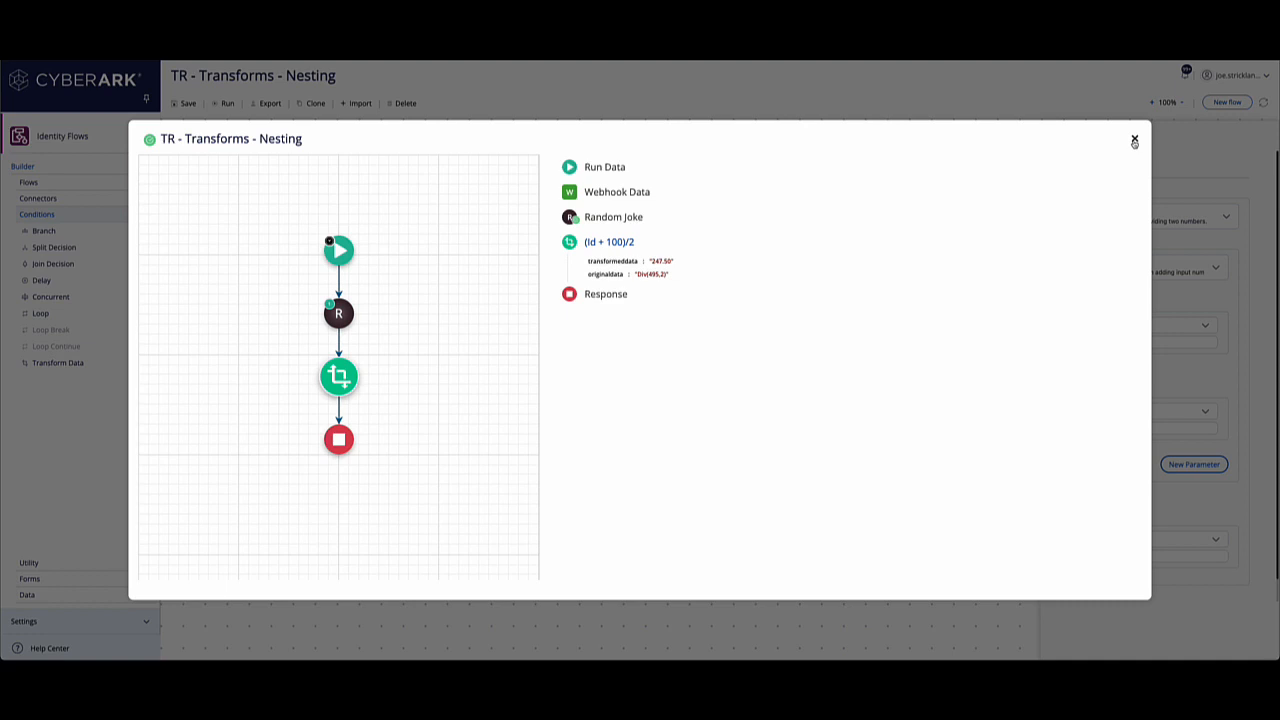
click(1134, 141)
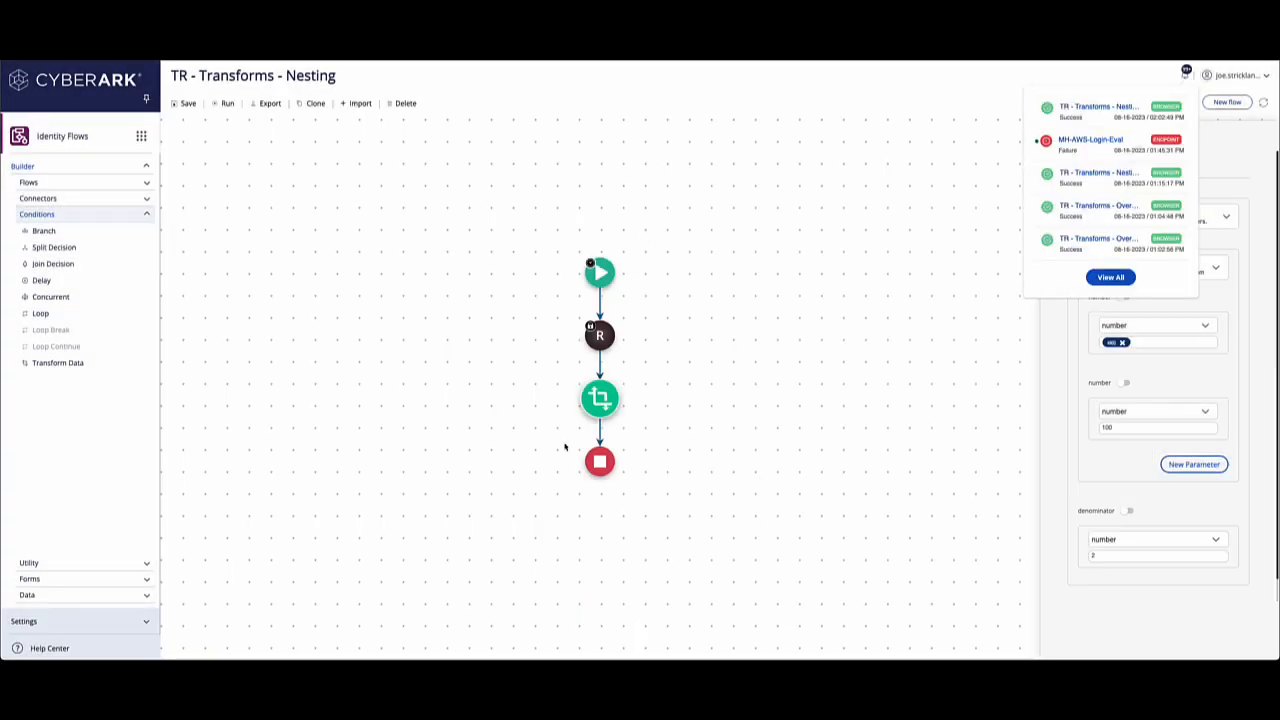
click(792, 461)
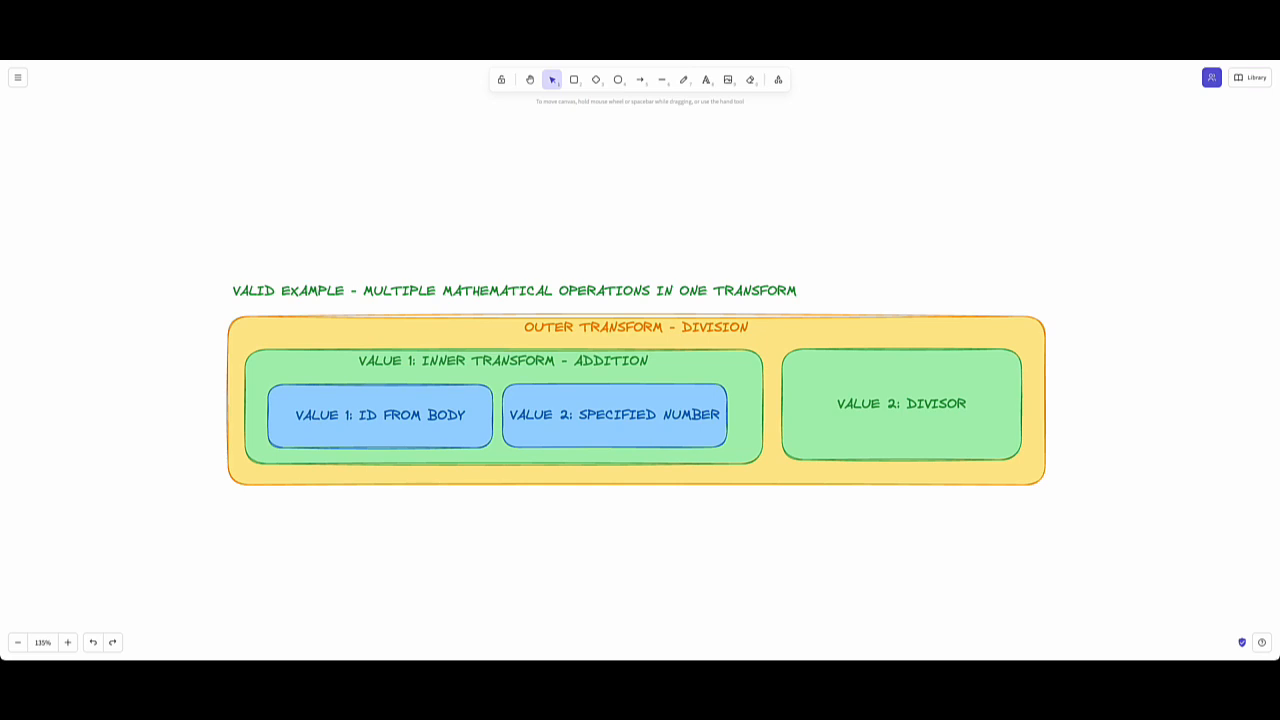
Add a second Transform Data step before the end node and name it "String Output (Addition)".
scroll(552, 270, down, 5)
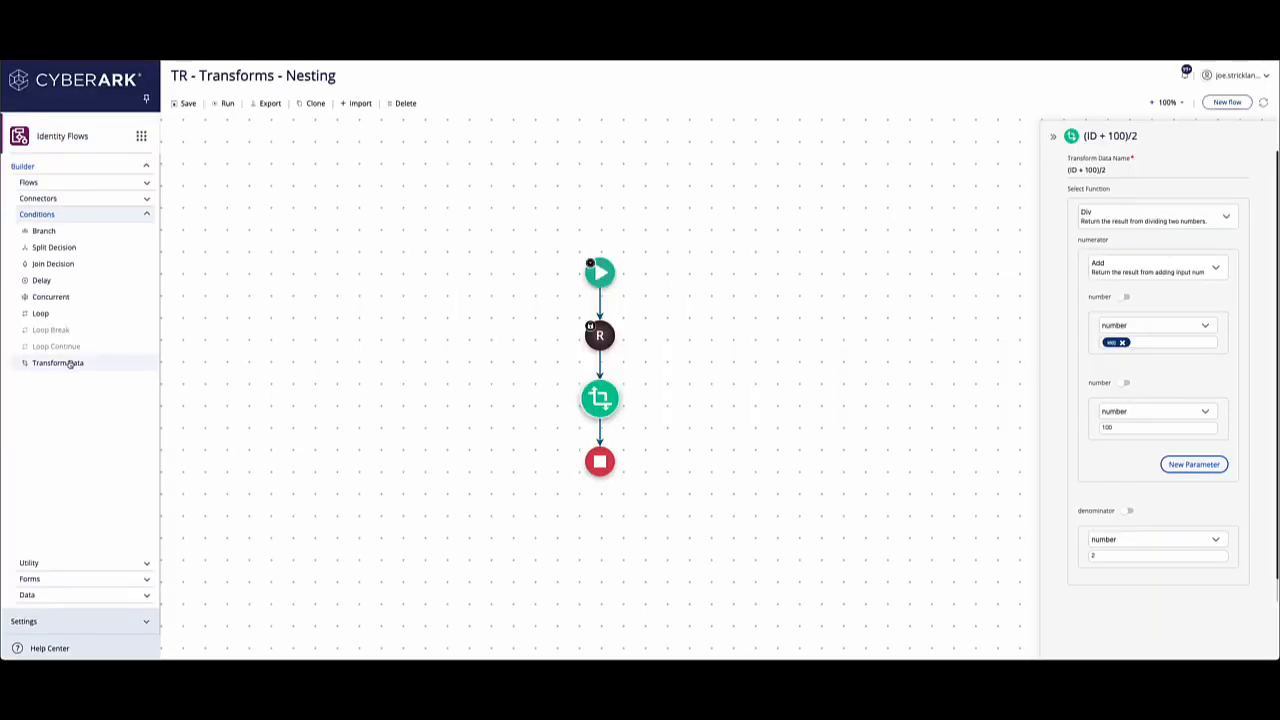
drag(60, 363, 600, 429)
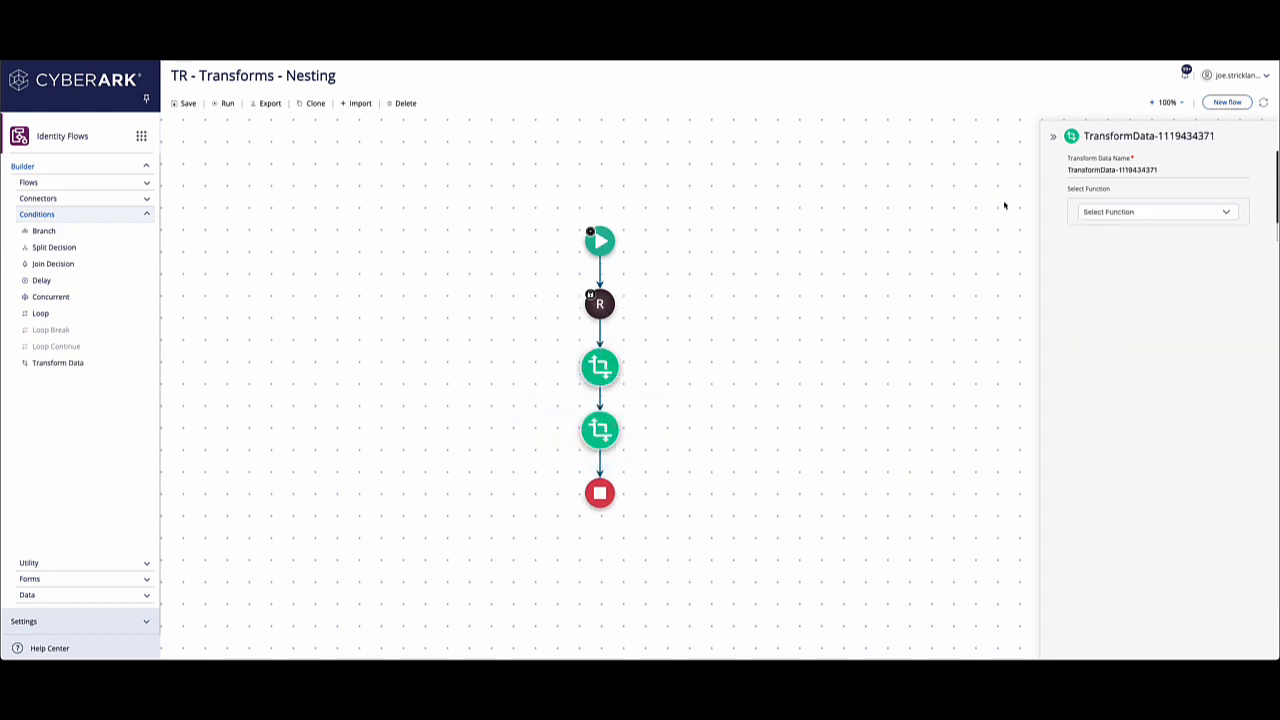
triple_click(1128, 171)
text(Strin)
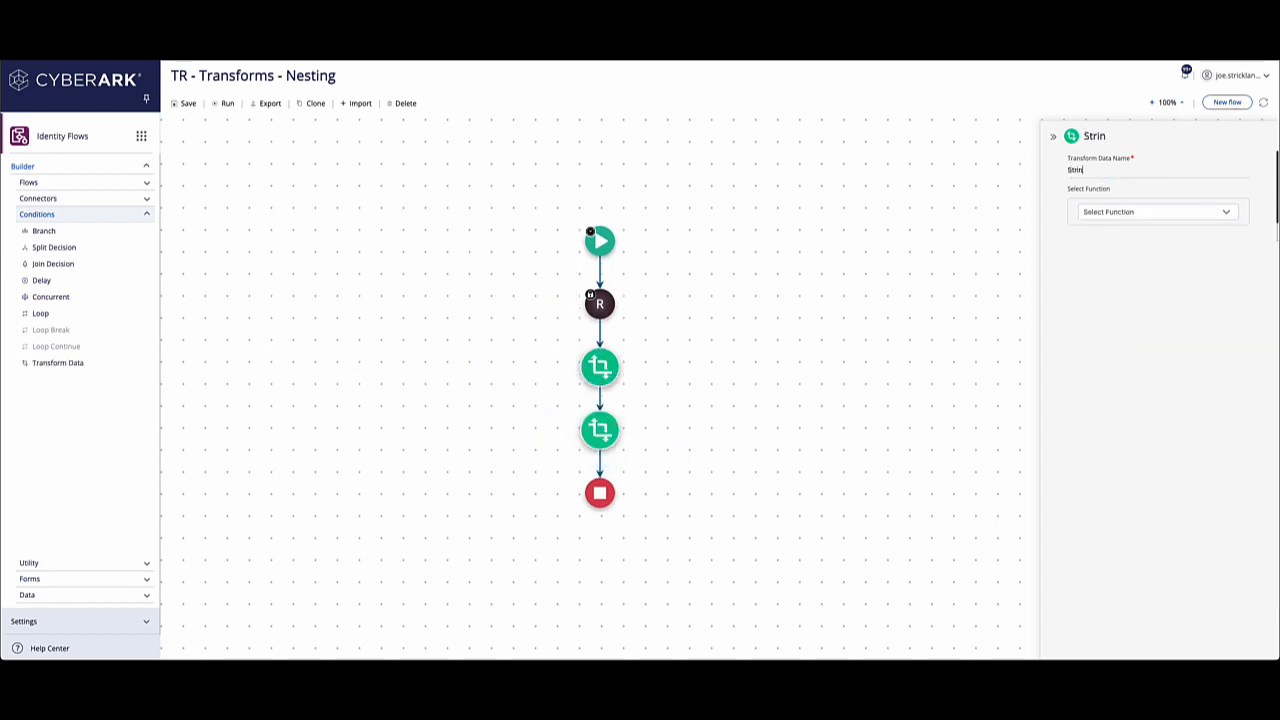
text(g Output (Ad)
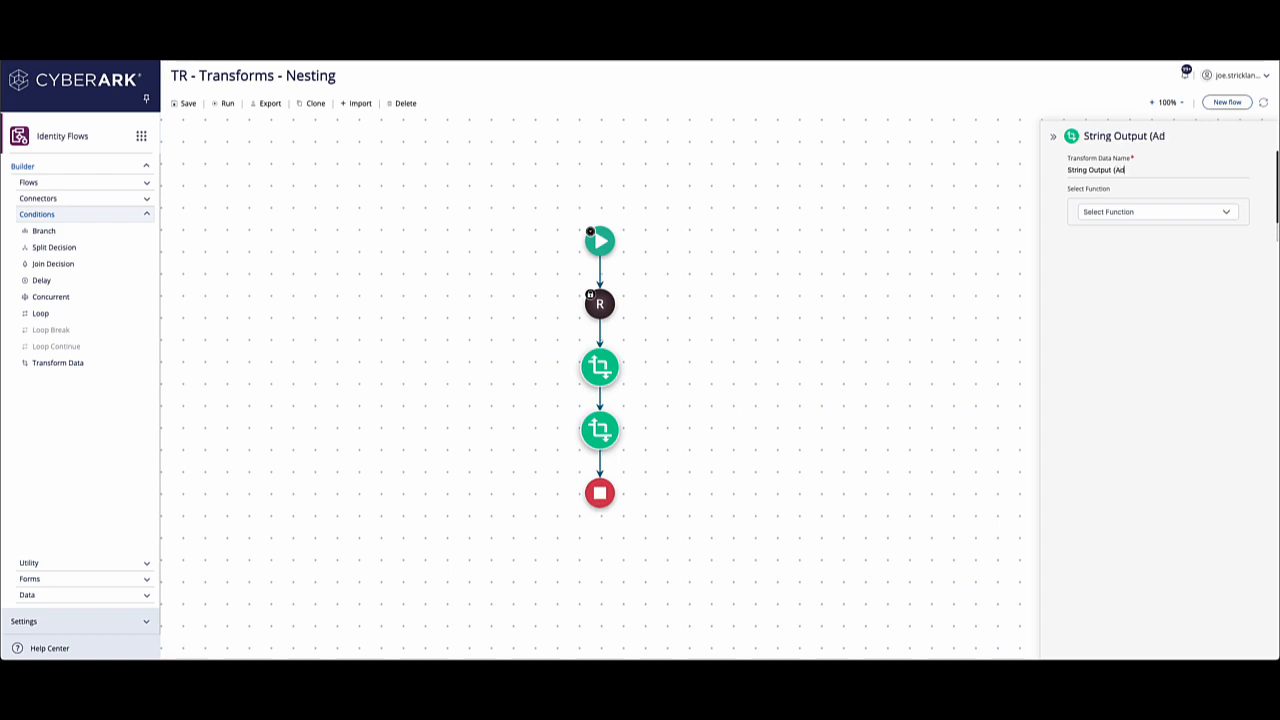
text(dition))
Set the String Output (Addition) transform's function to String, filtering the function choices by "str".
click(1140, 211)
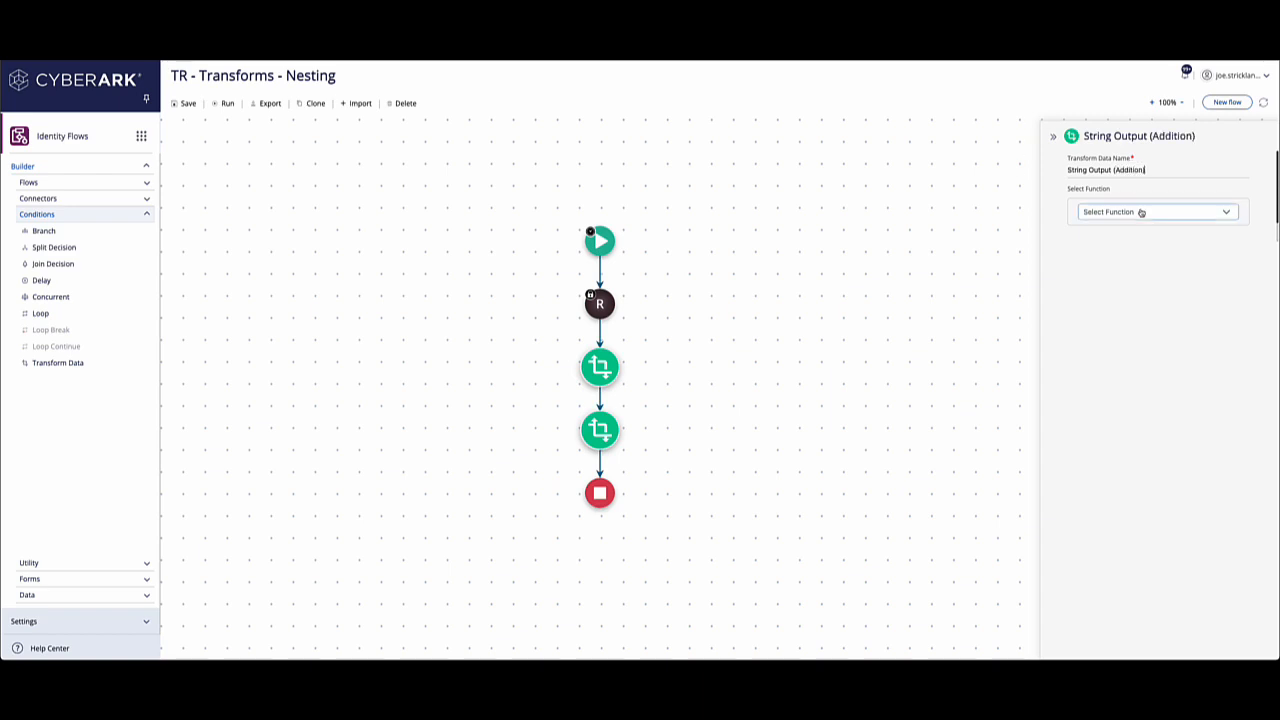
text(str)
scroll(1107, 300, down, 3)
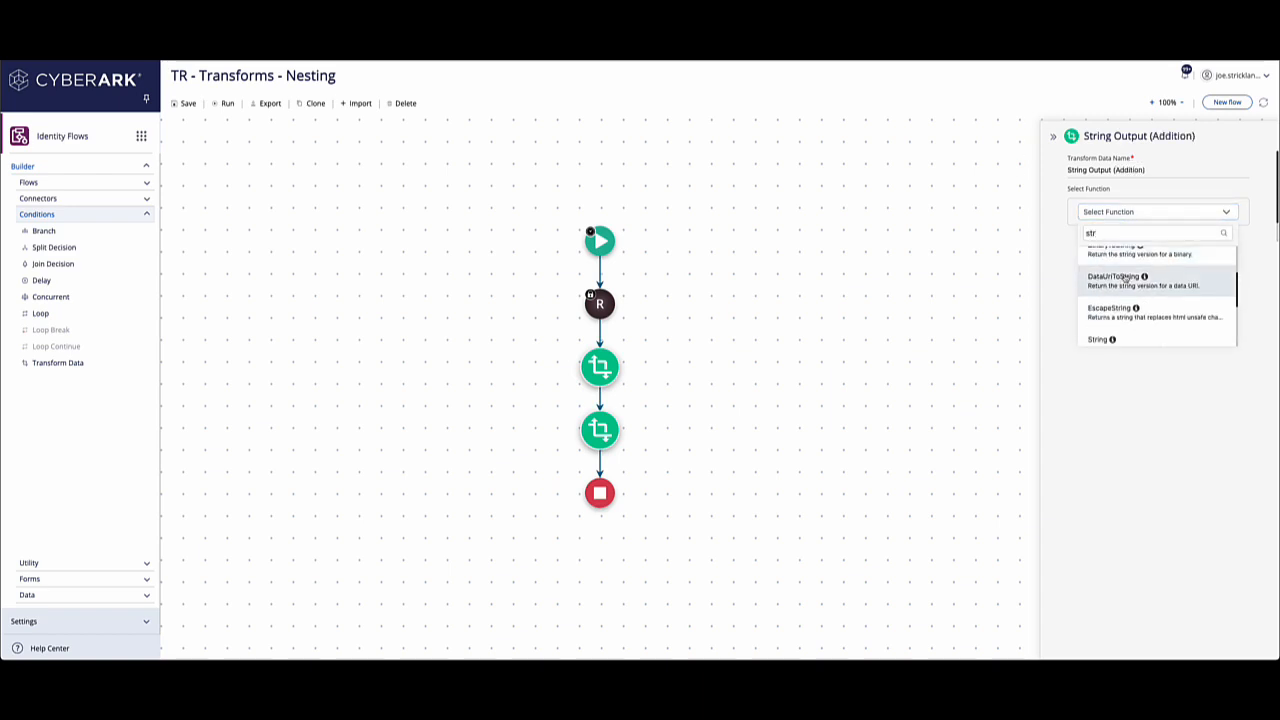
click(1100, 339)
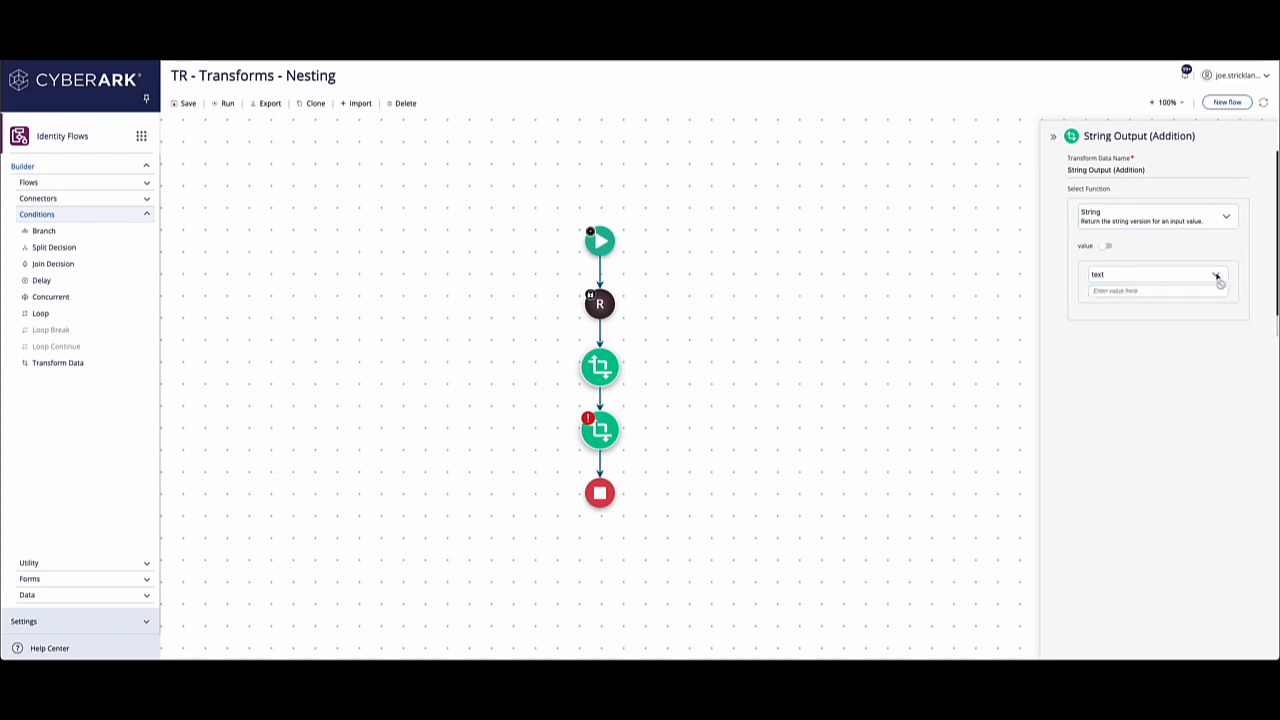
Enable a nested function for the String value and set it to Binary.
click(1106, 246)
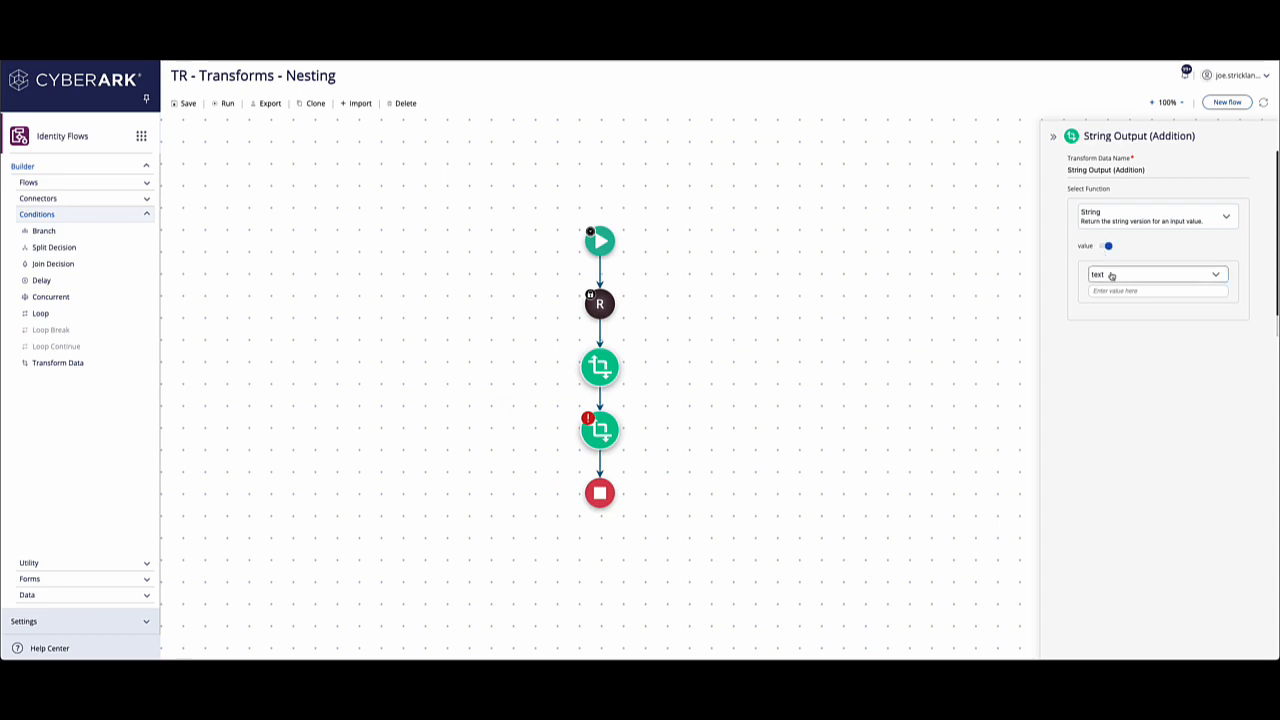
click(1110, 275)
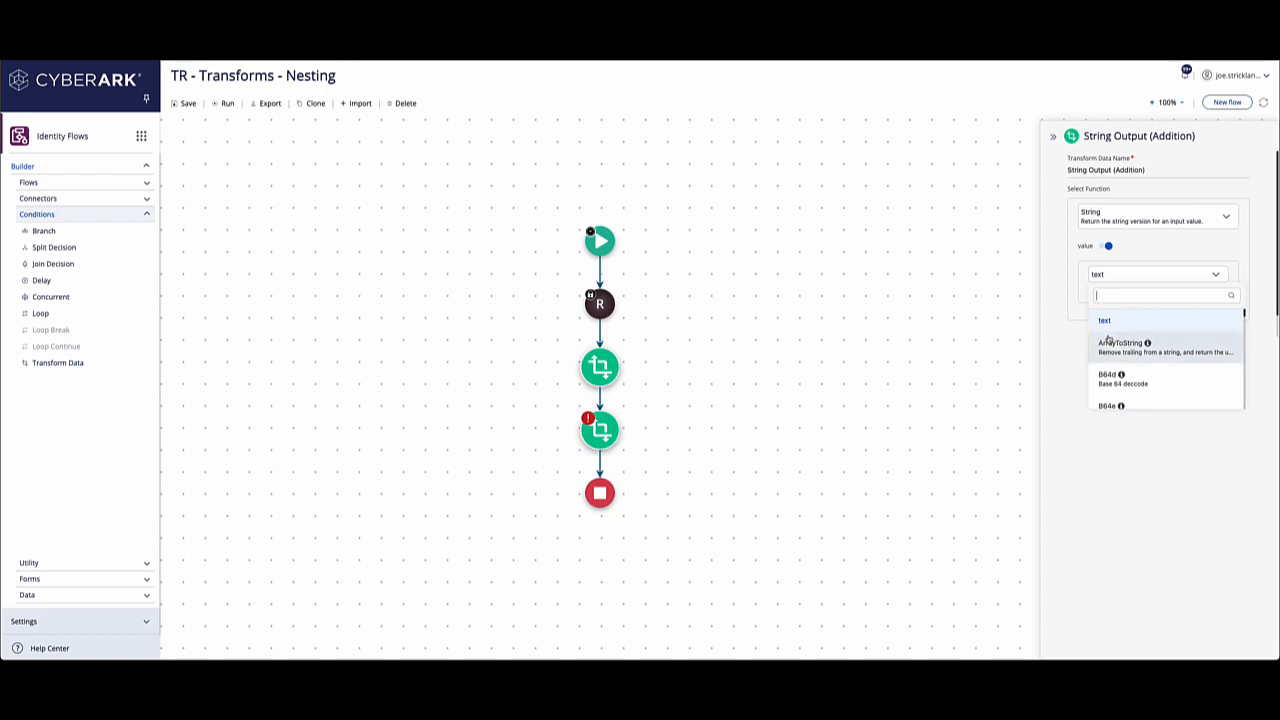
scroll(1108, 339, down, 4)
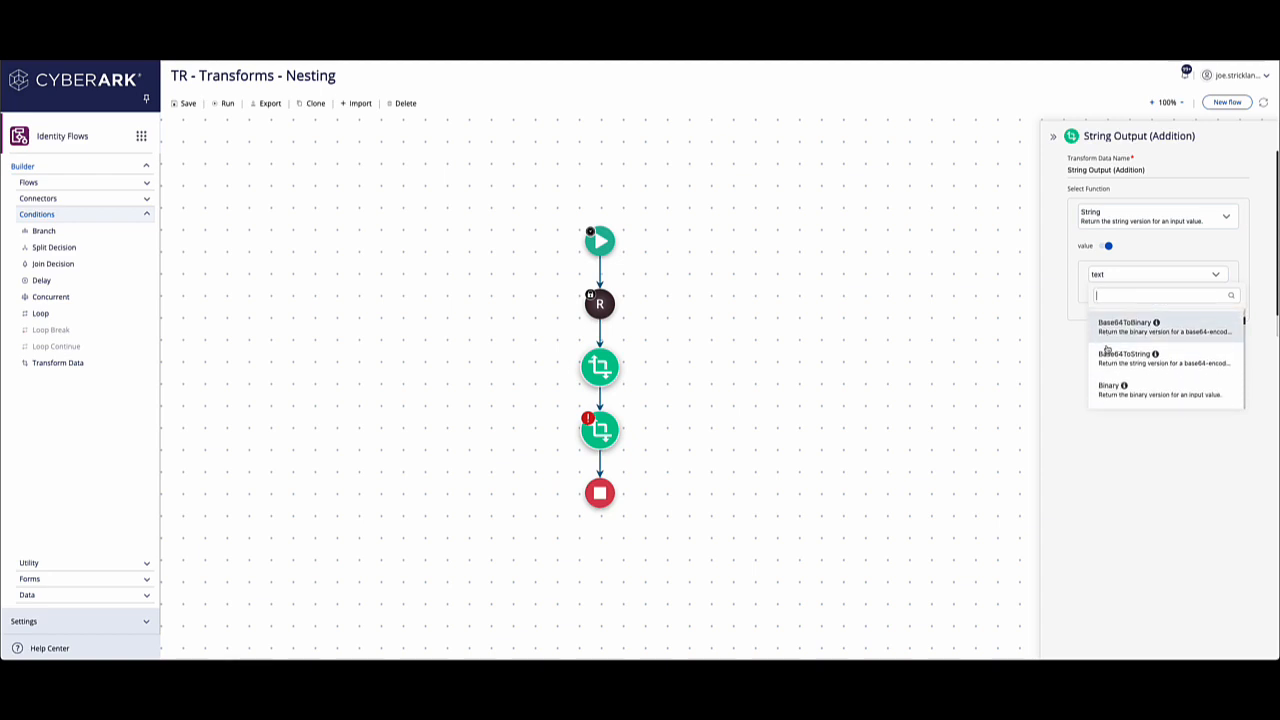
click(1106, 388)
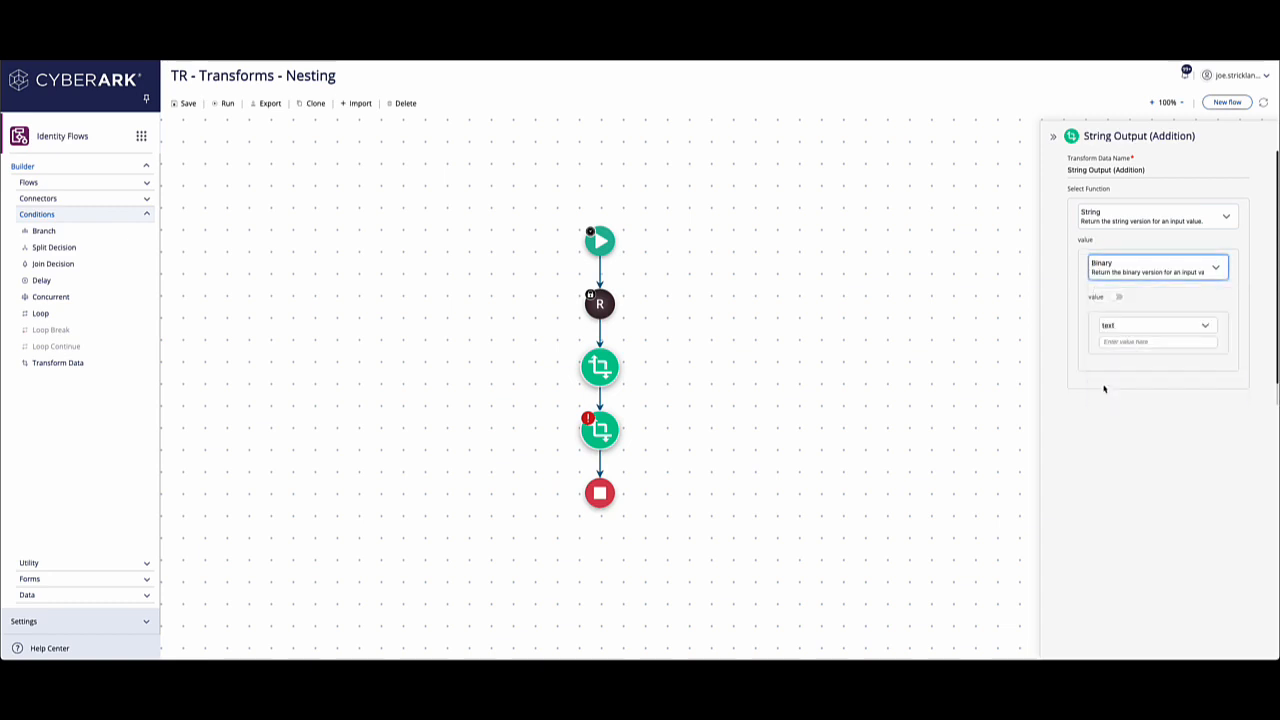
Enable nesting for the Binary value and look through its available functions for a mathematical one.
click(1118, 297)
click(1171, 328)
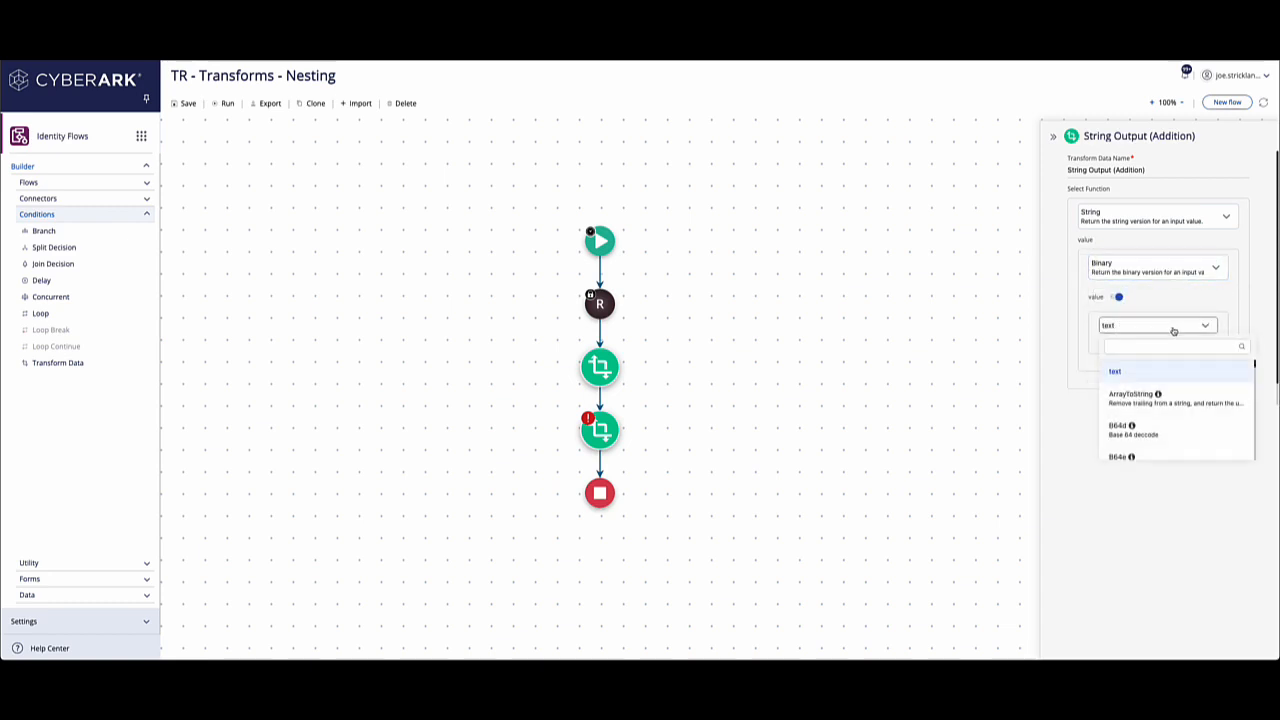
scroll(1156, 394, down, 4)
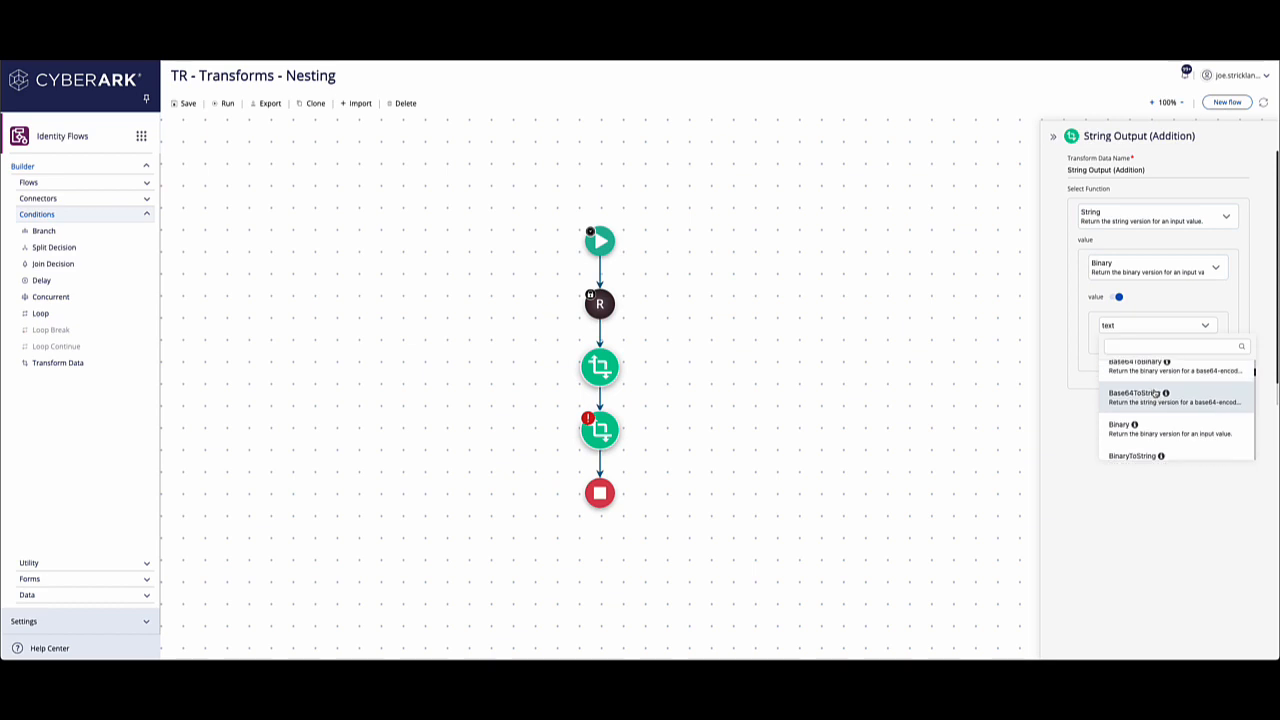
scroll(1156, 394, down, 1)
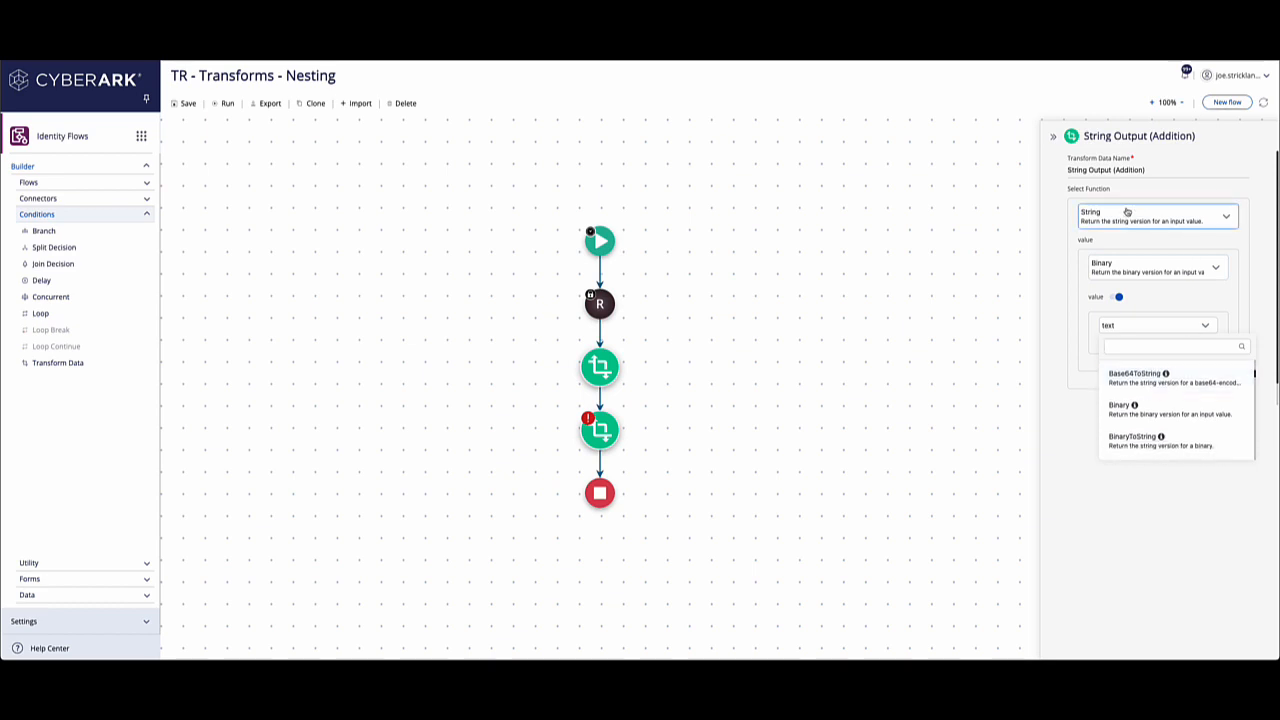
scroll(1170, 425, down, 4)
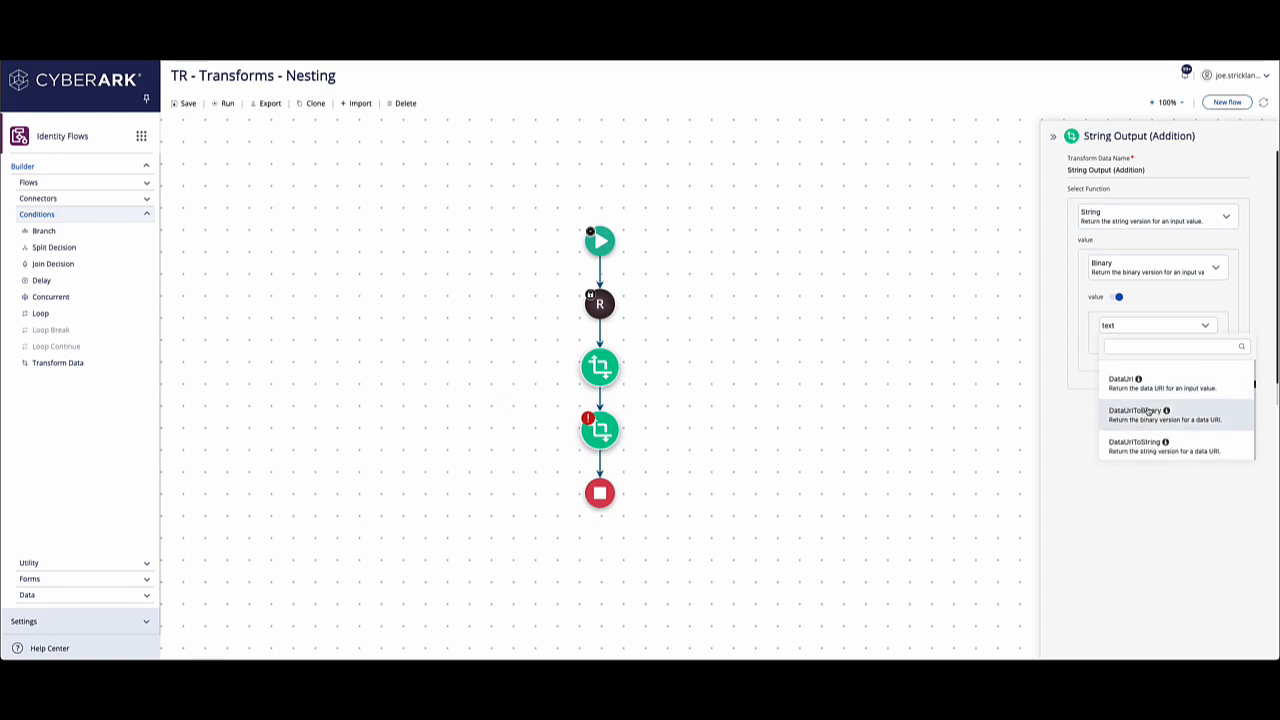
scroll(1148, 410, down, 10)
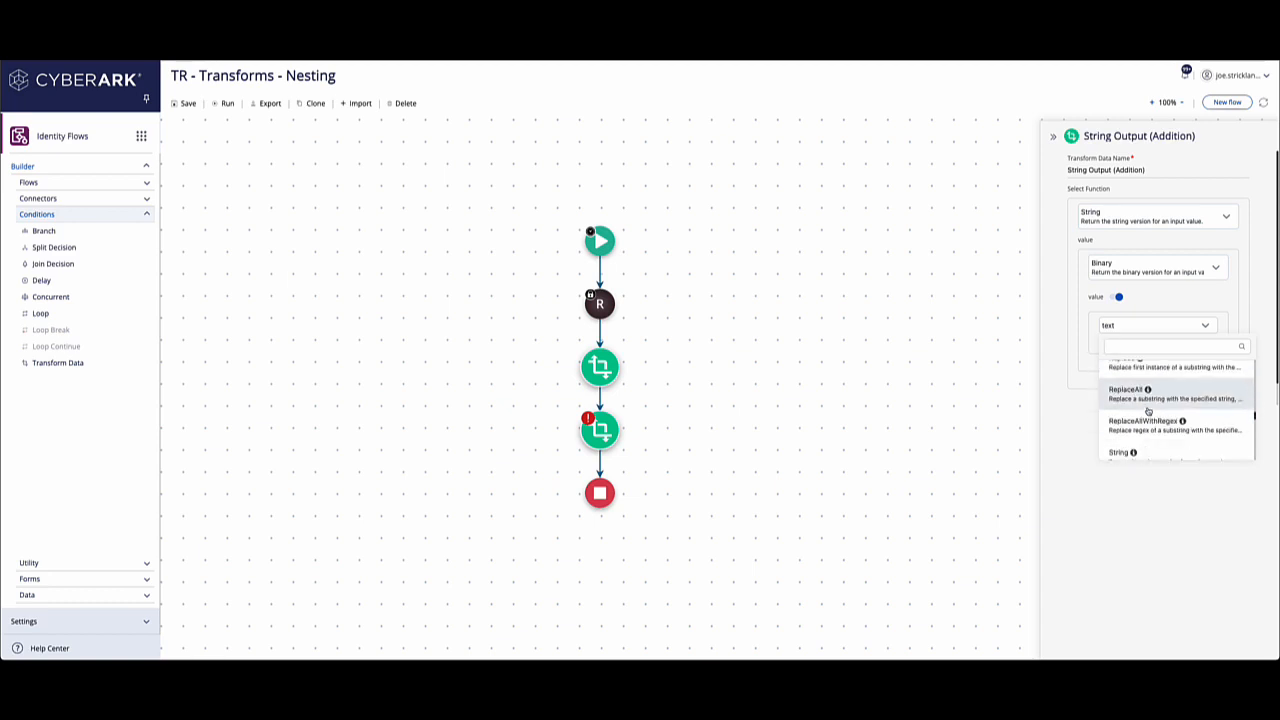
click(1136, 482)
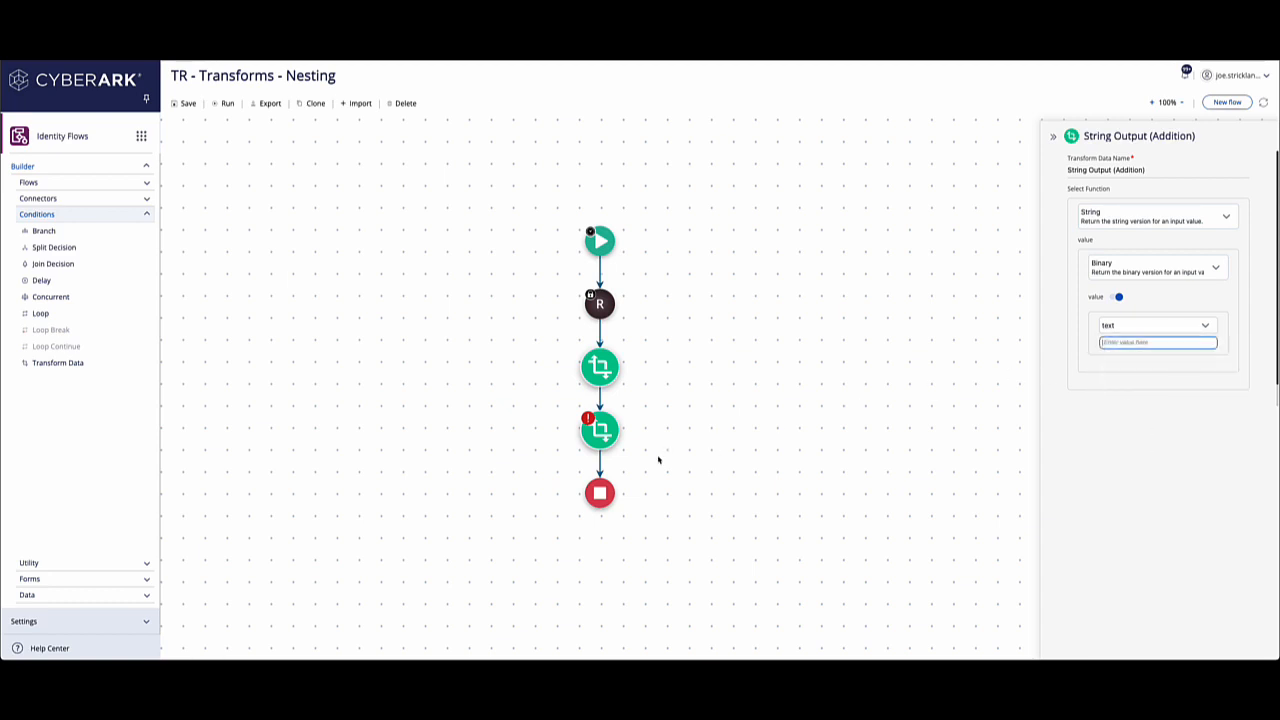
Delete the String Output (Addition) transform from the flow and confirm its removal.
mouse_move(612, 447)
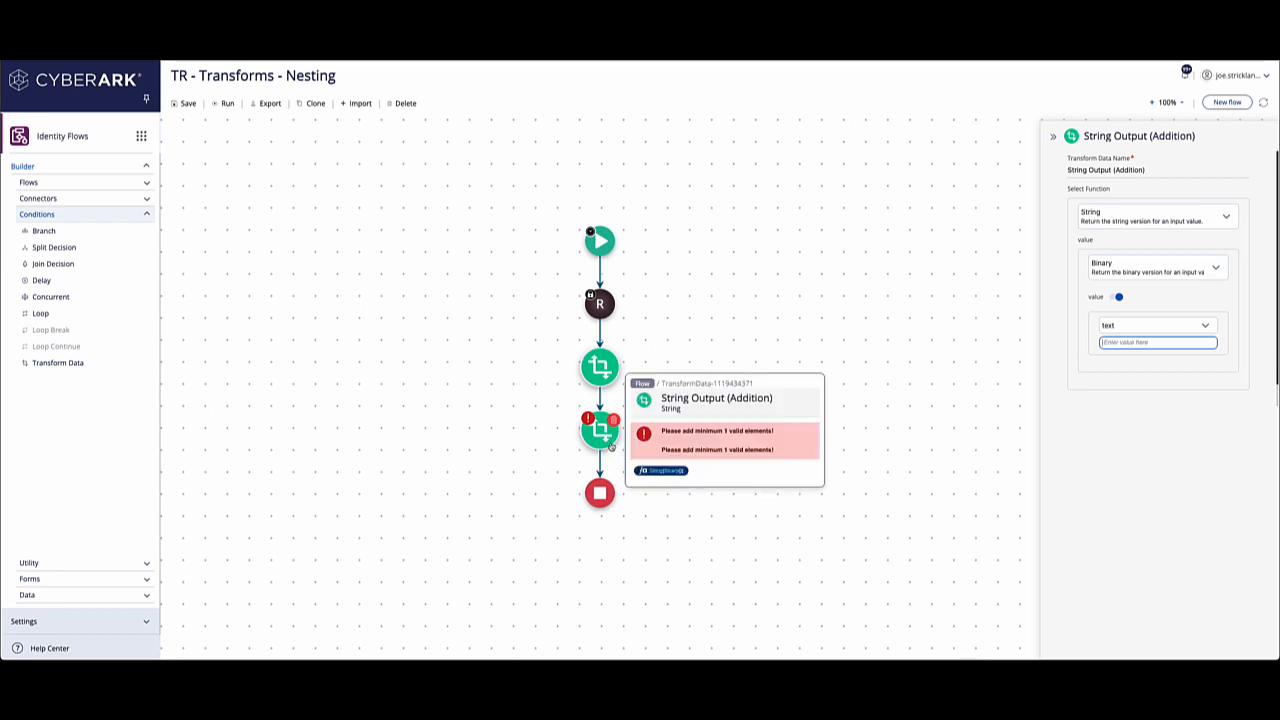
click(614, 421)
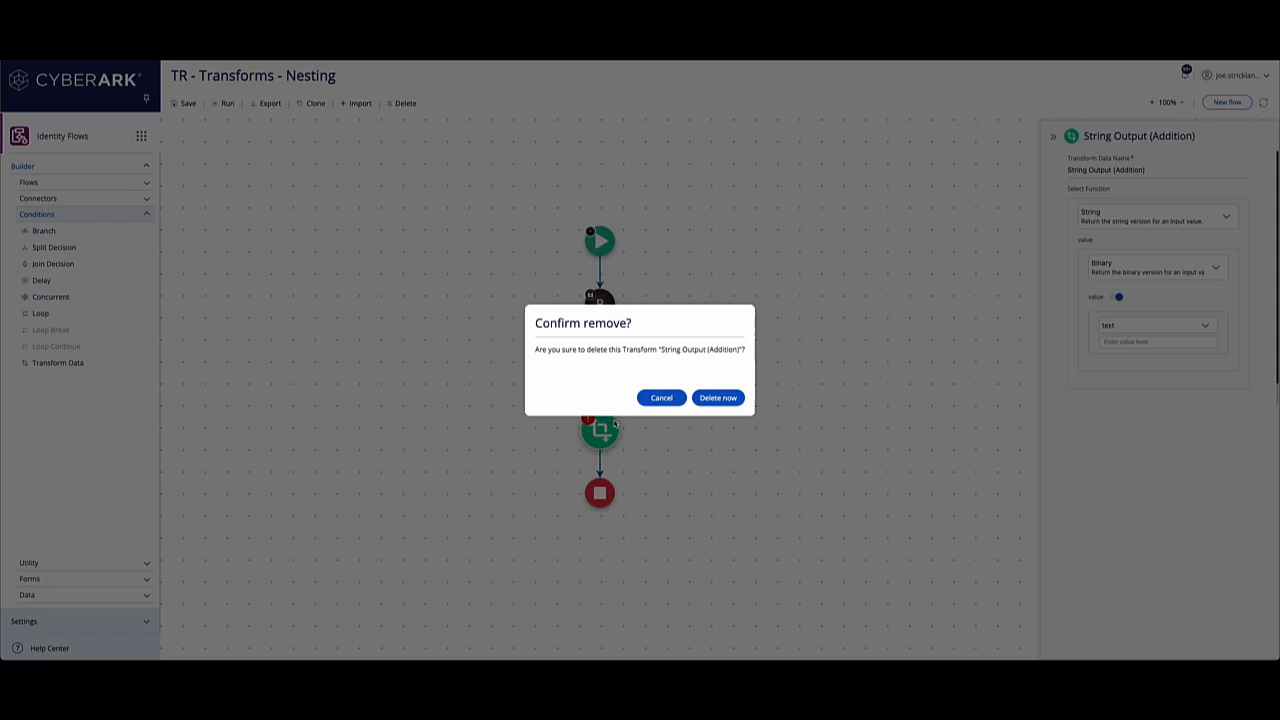
click(697, 400)
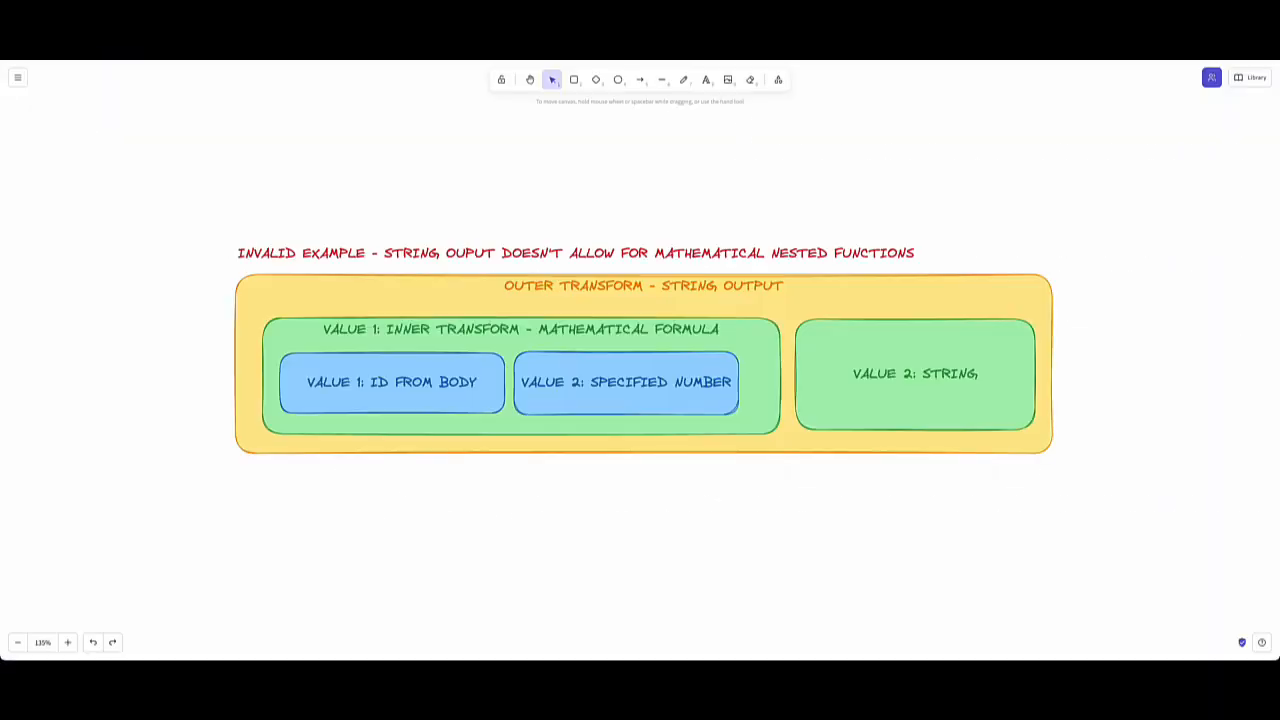
Switch to the whiteboard diagram and examine the examples of valid and invalid nested transforms.
scroll(594, 376, up, 5)
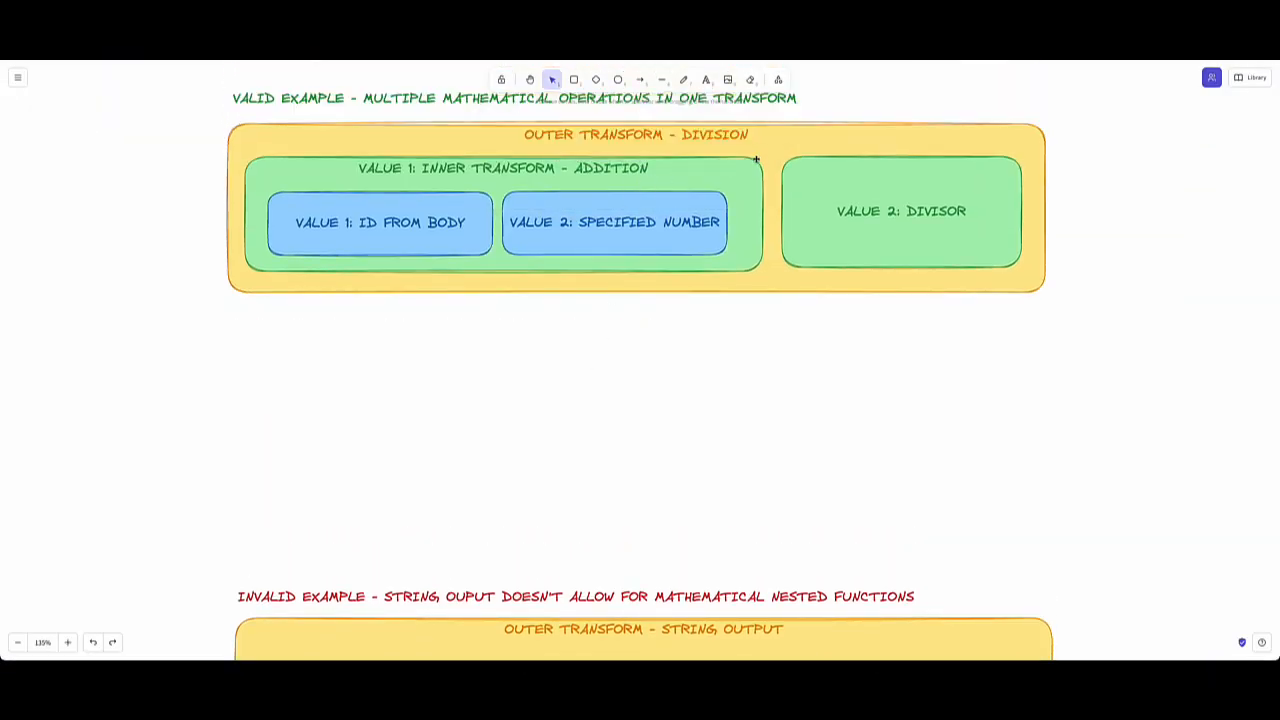